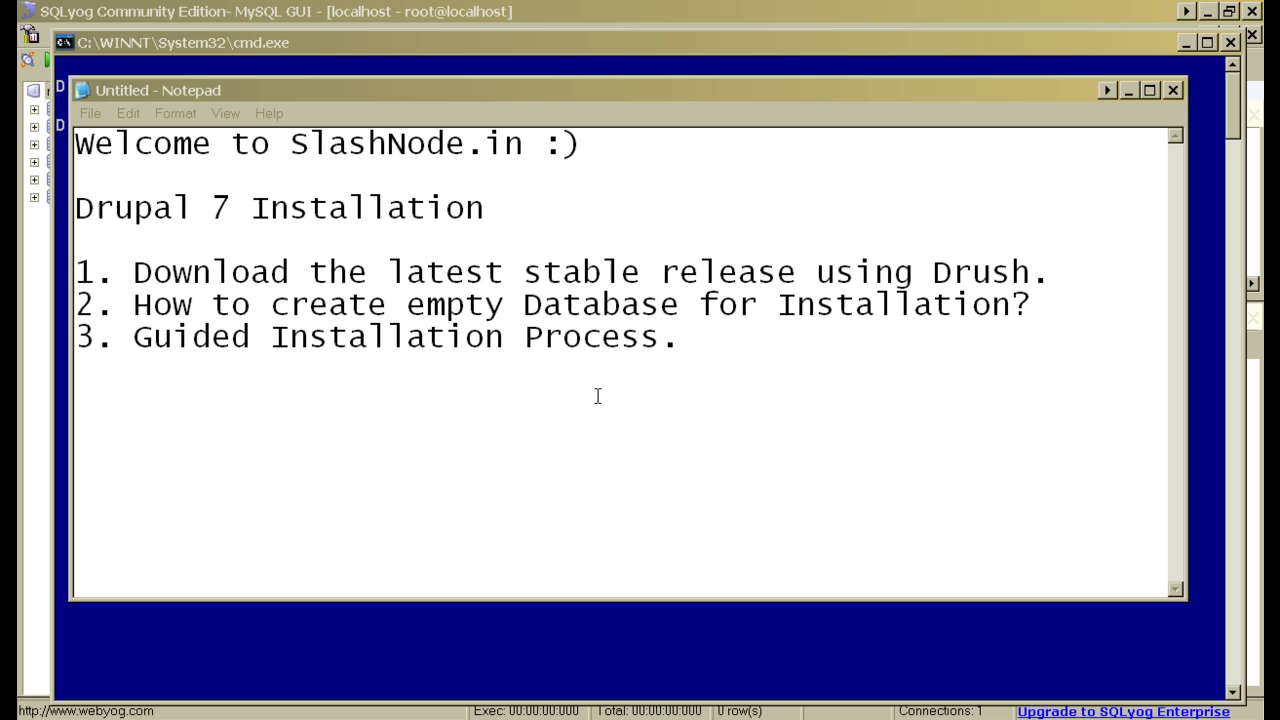
Download Drupal 7.10 into D:\myfiles\website with 'drush dl drupal-7.10' in Command Prompt.
click(375, 41)
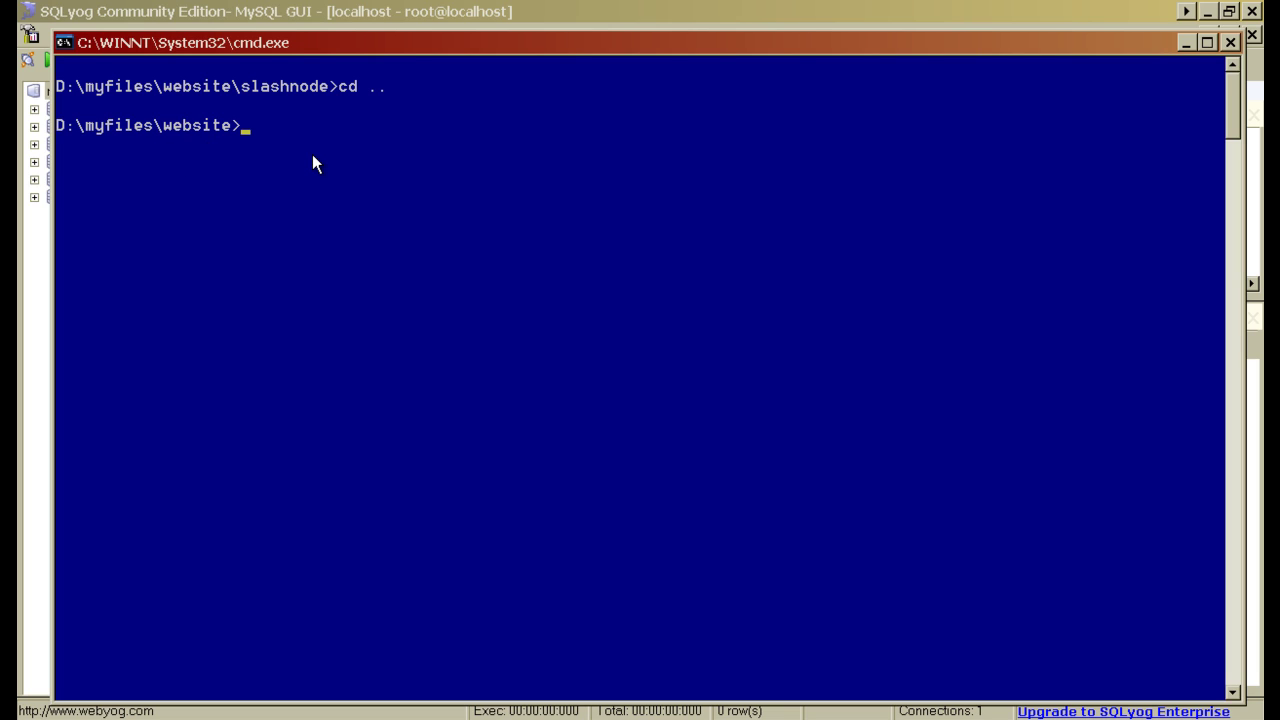
text(drush dl)
text(drupal)
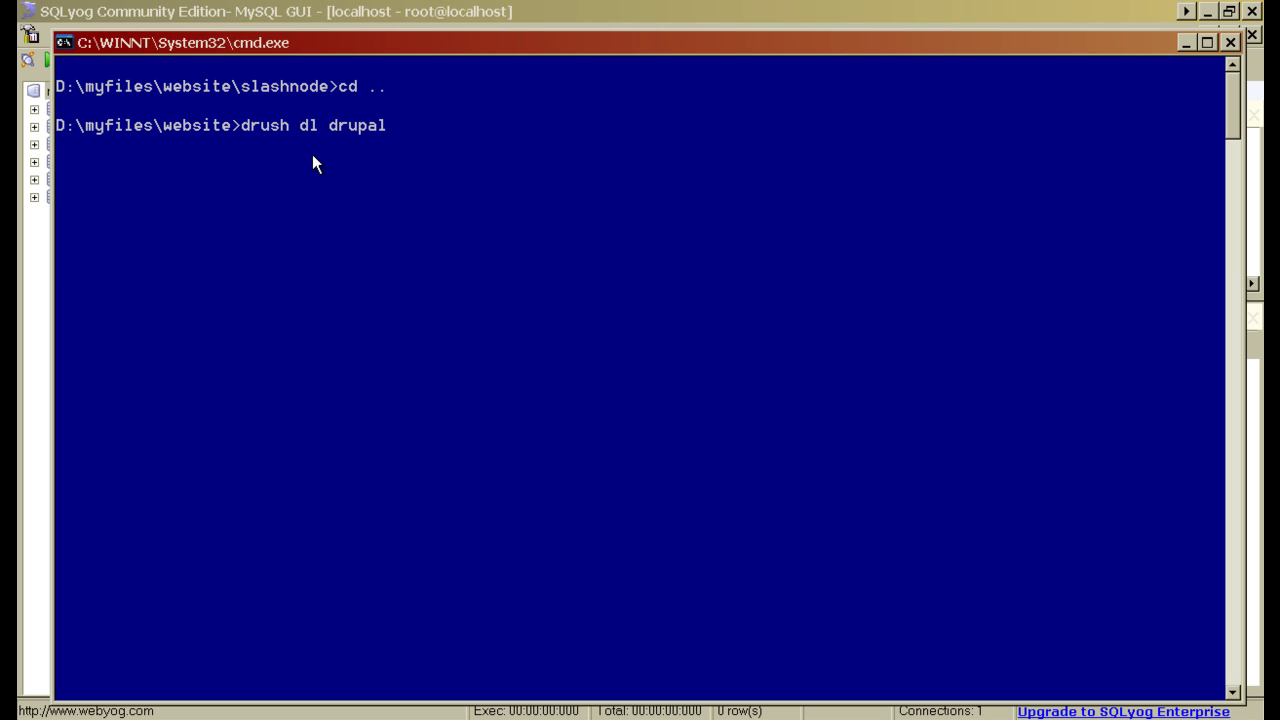
text(-7.10)
key(Return)
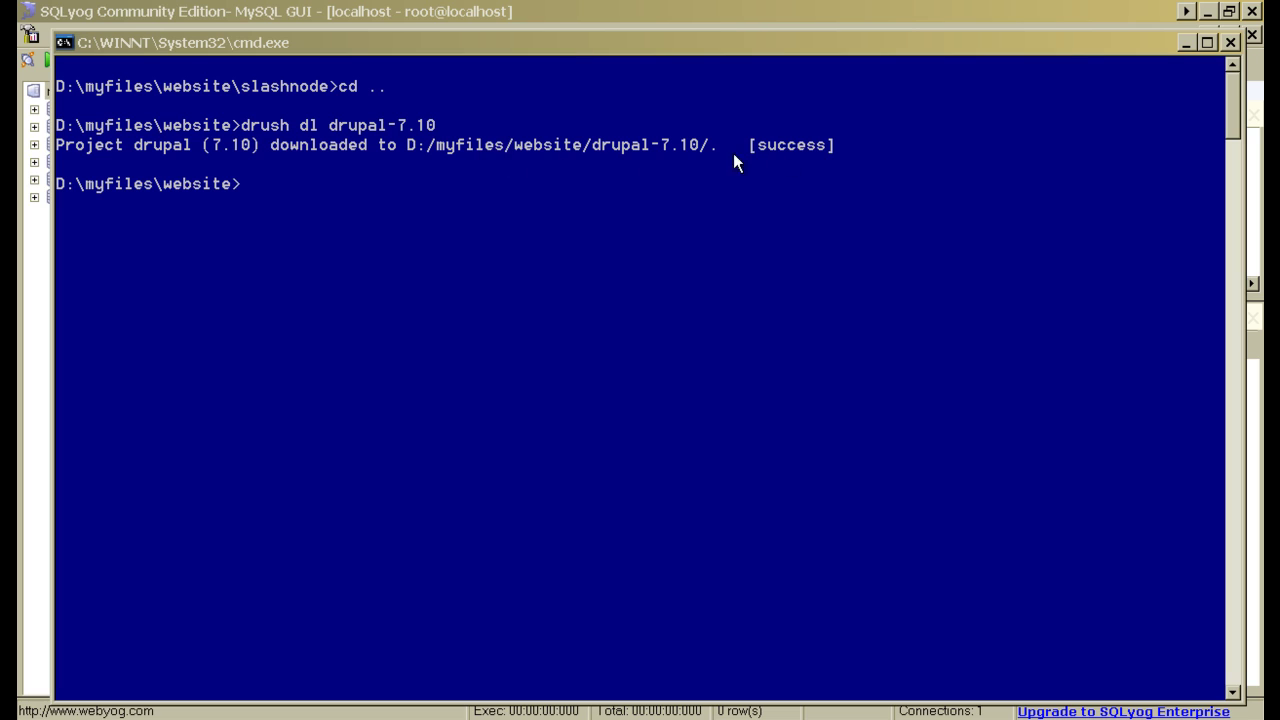
Inspect the files in the downloaded drupal-7.10 folder, then return to D:\myfiles\website.
key(alt+Tab)
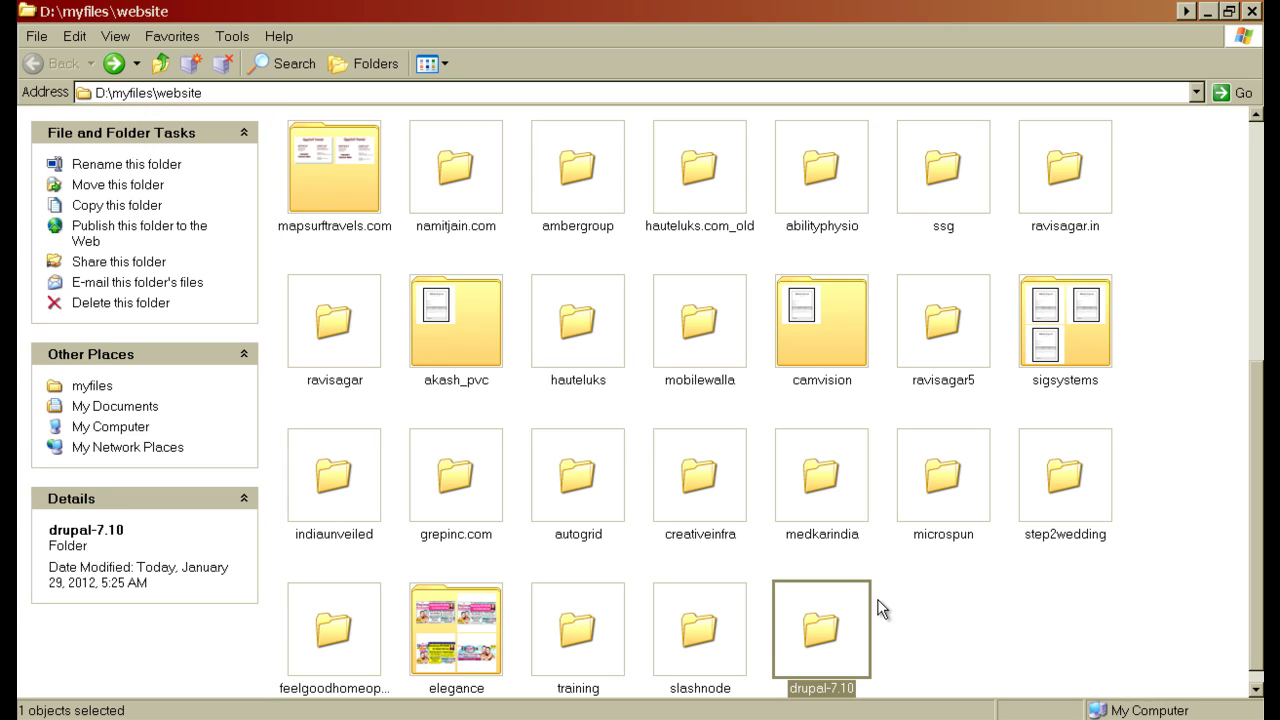
key(Up)
double_click(831, 625)
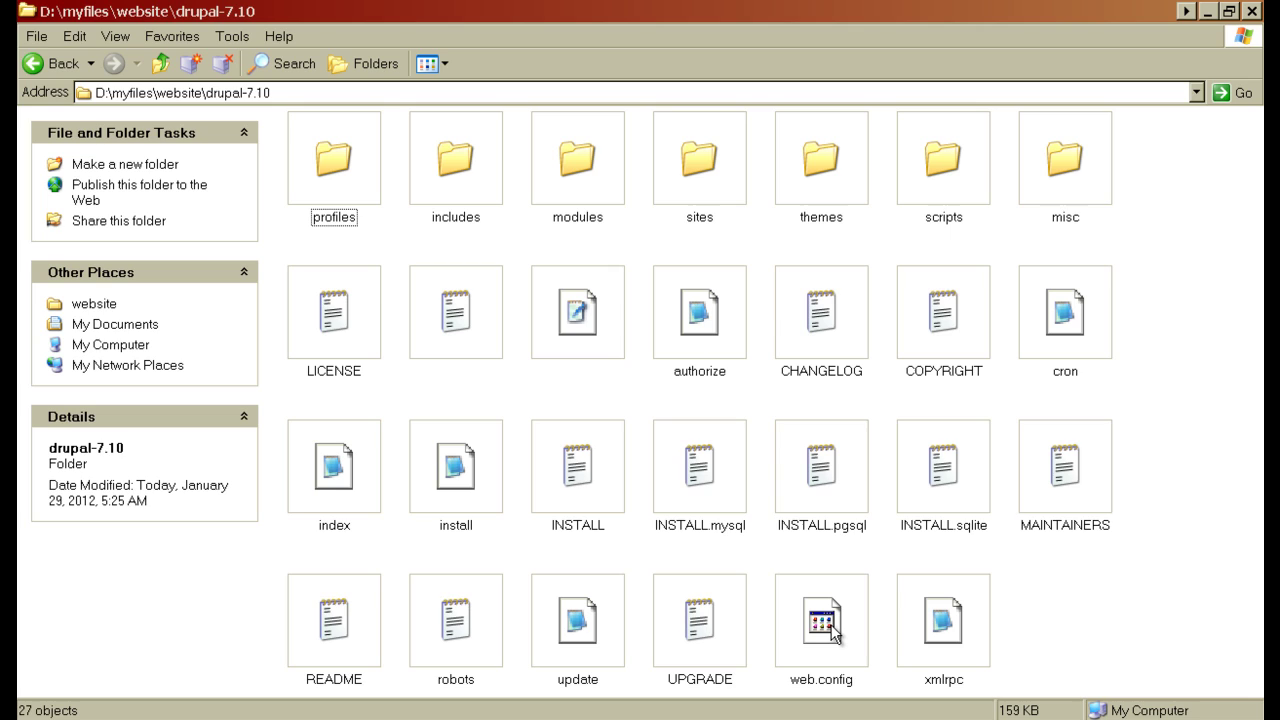
mouse_move(835, 630)
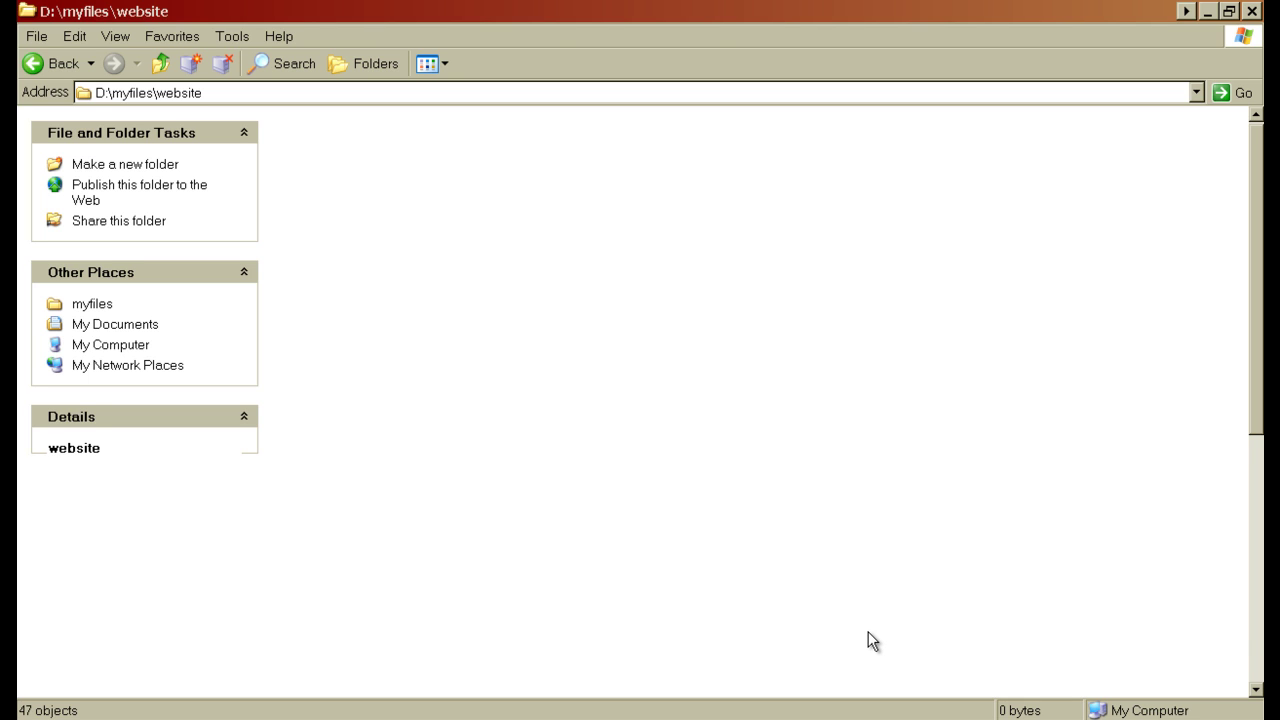
Rename the drupal-7.10 folder to mobilewalla.in in Windows Explorer.
scroll(857, 624, down, 3)
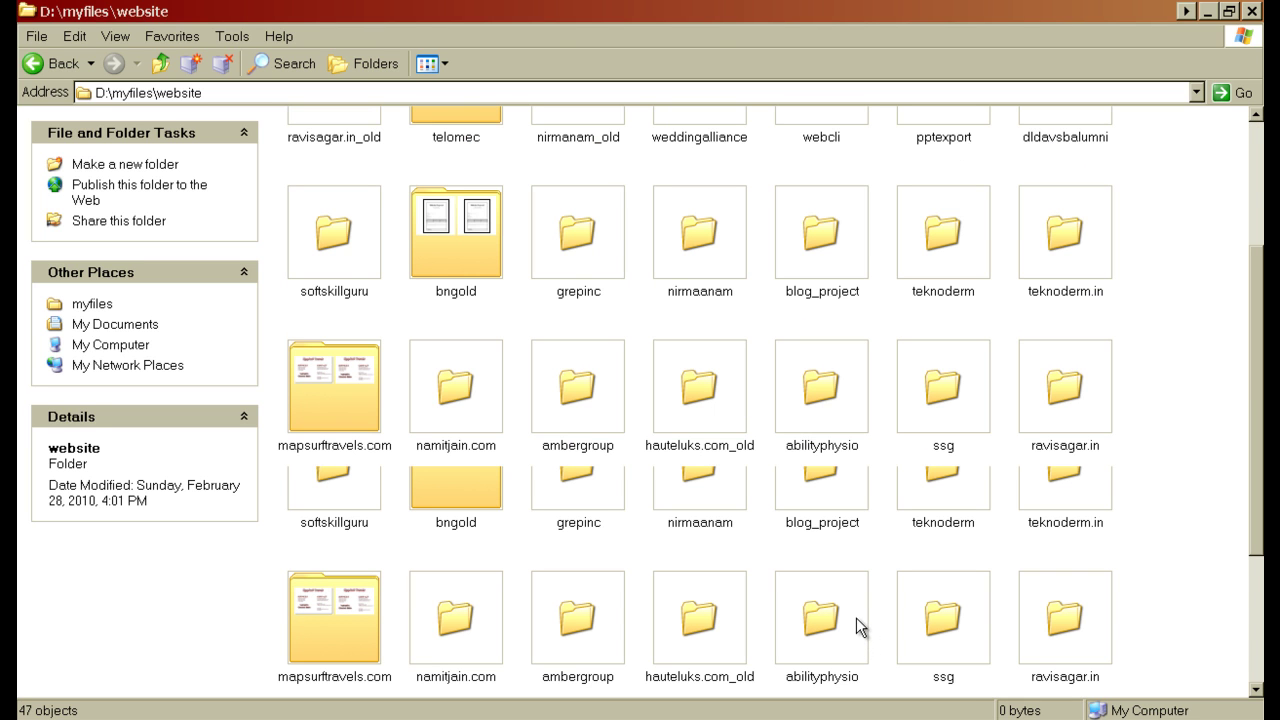
scroll(860, 627, down, 2)
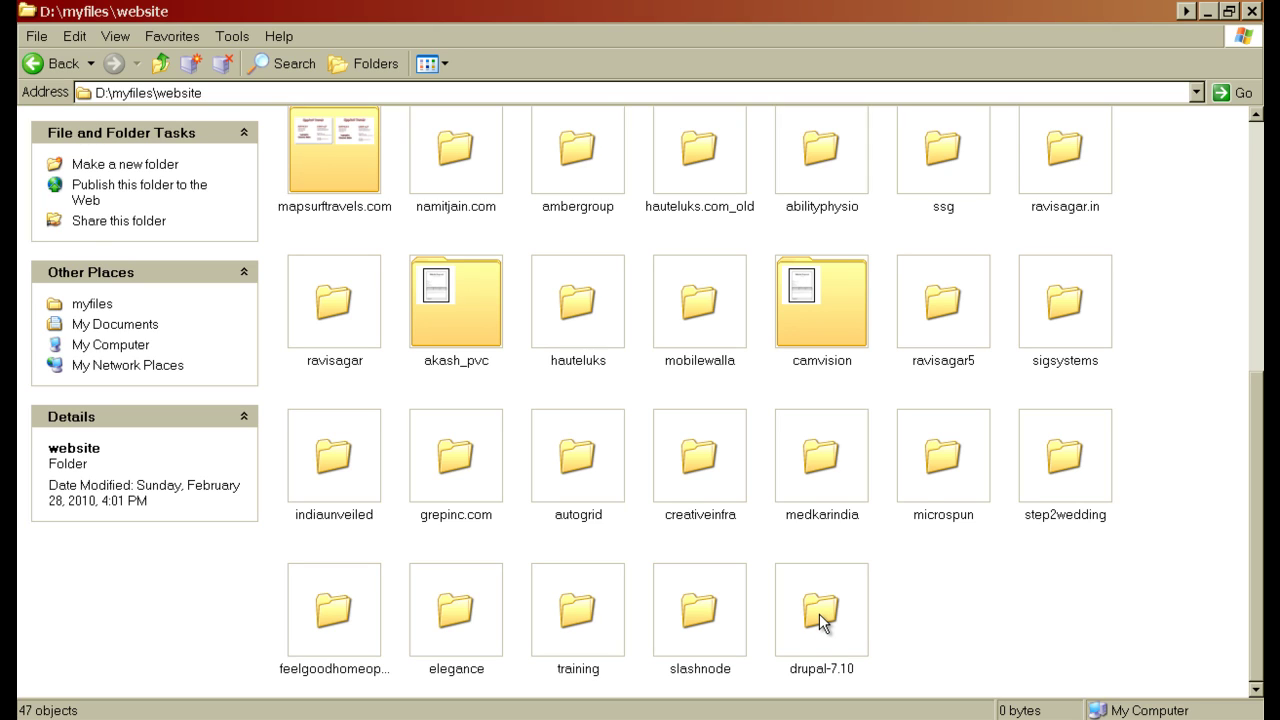
click(819, 613)
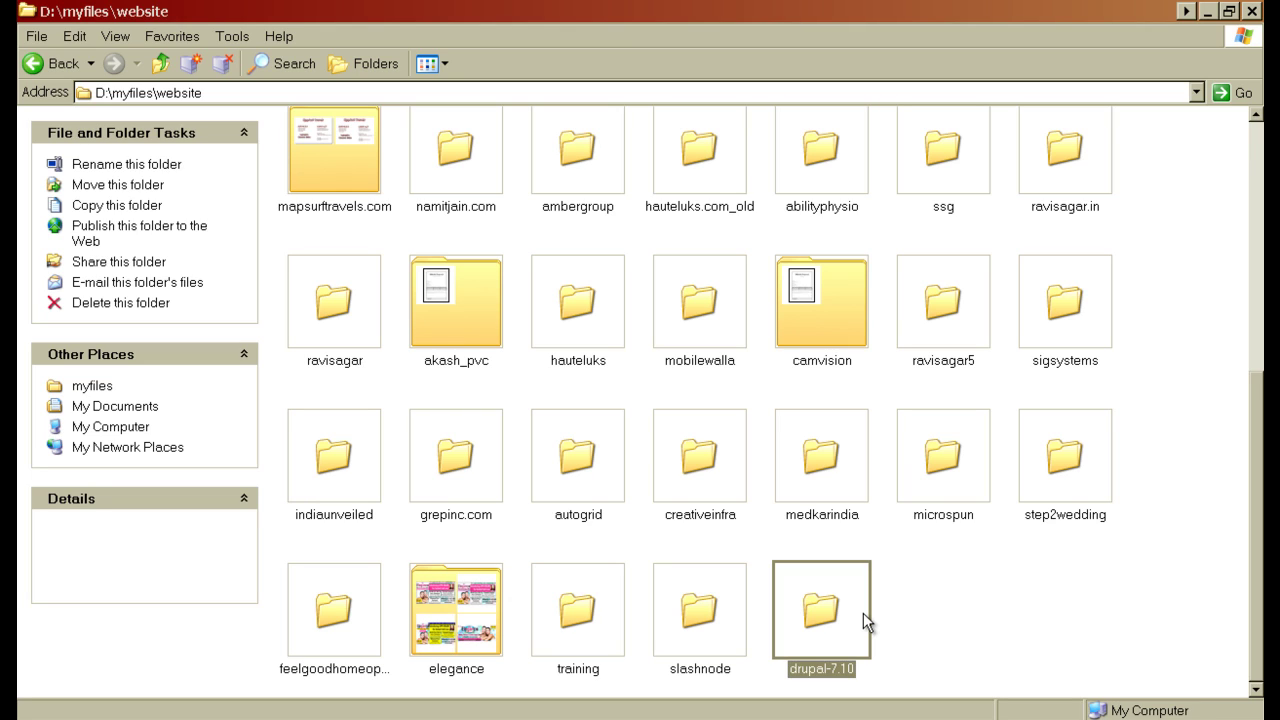
key(F2)
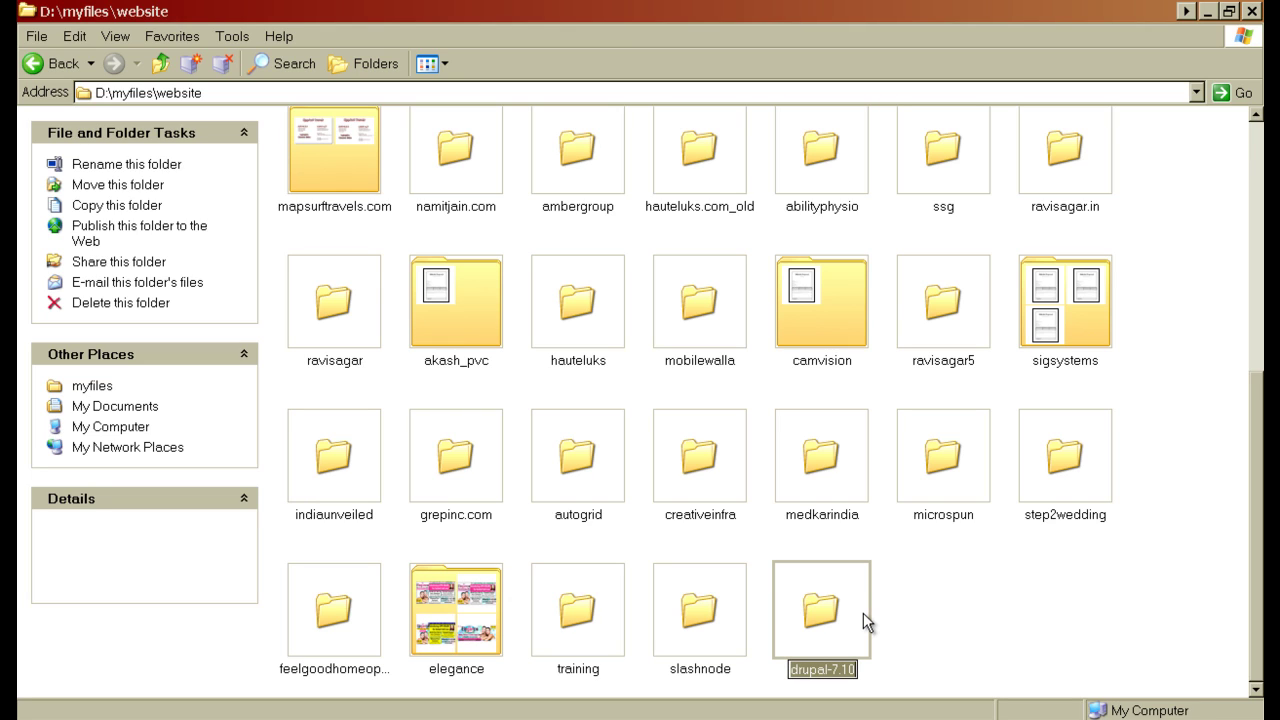
text(mobil)
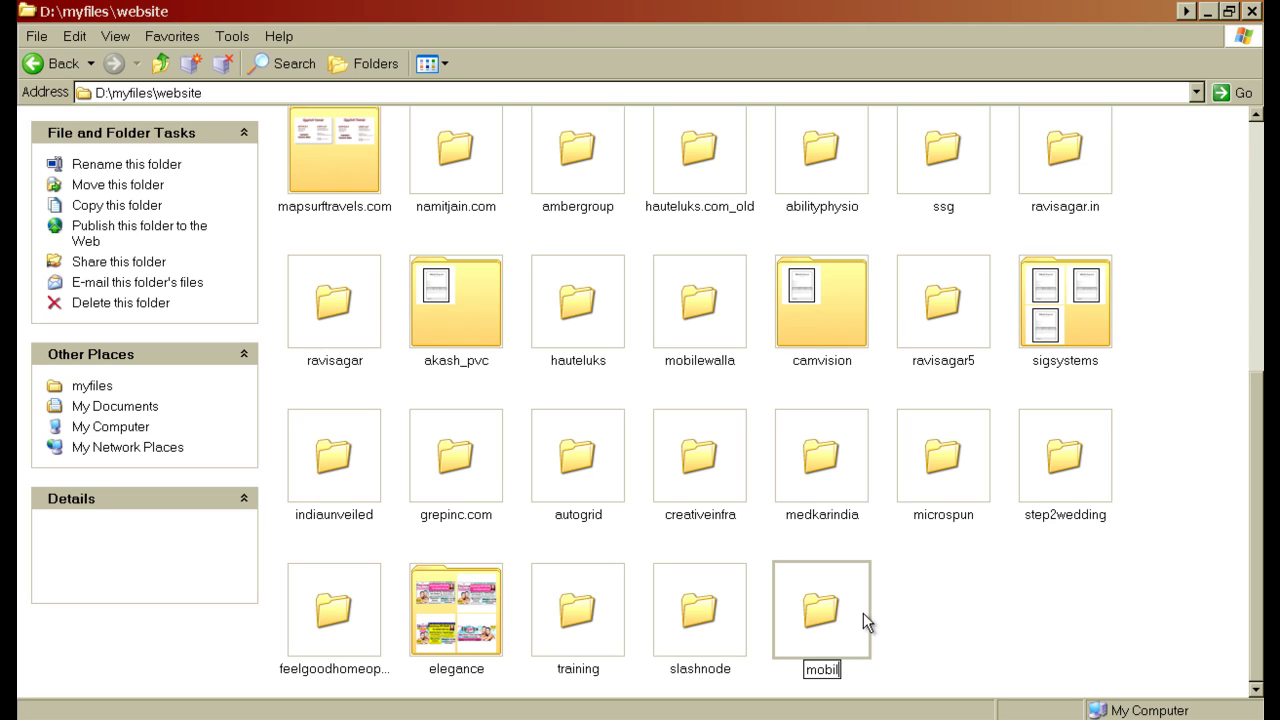
text(ewa)
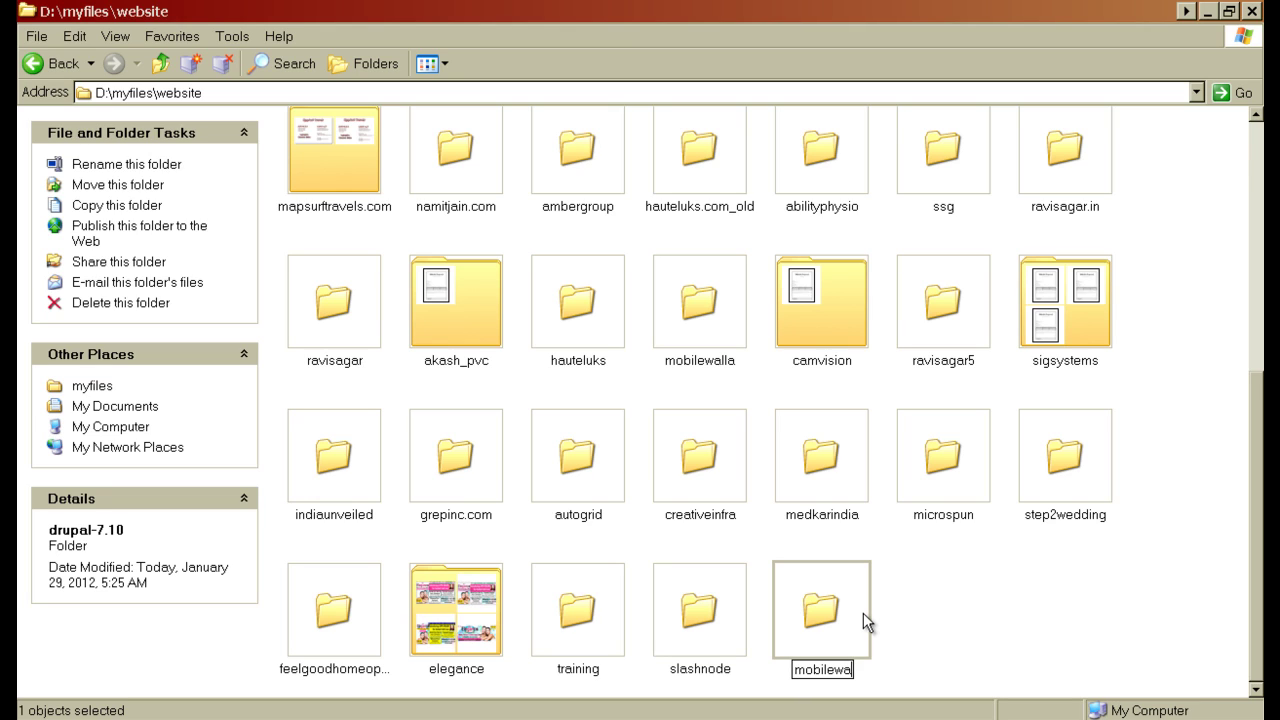
text(lla.in)
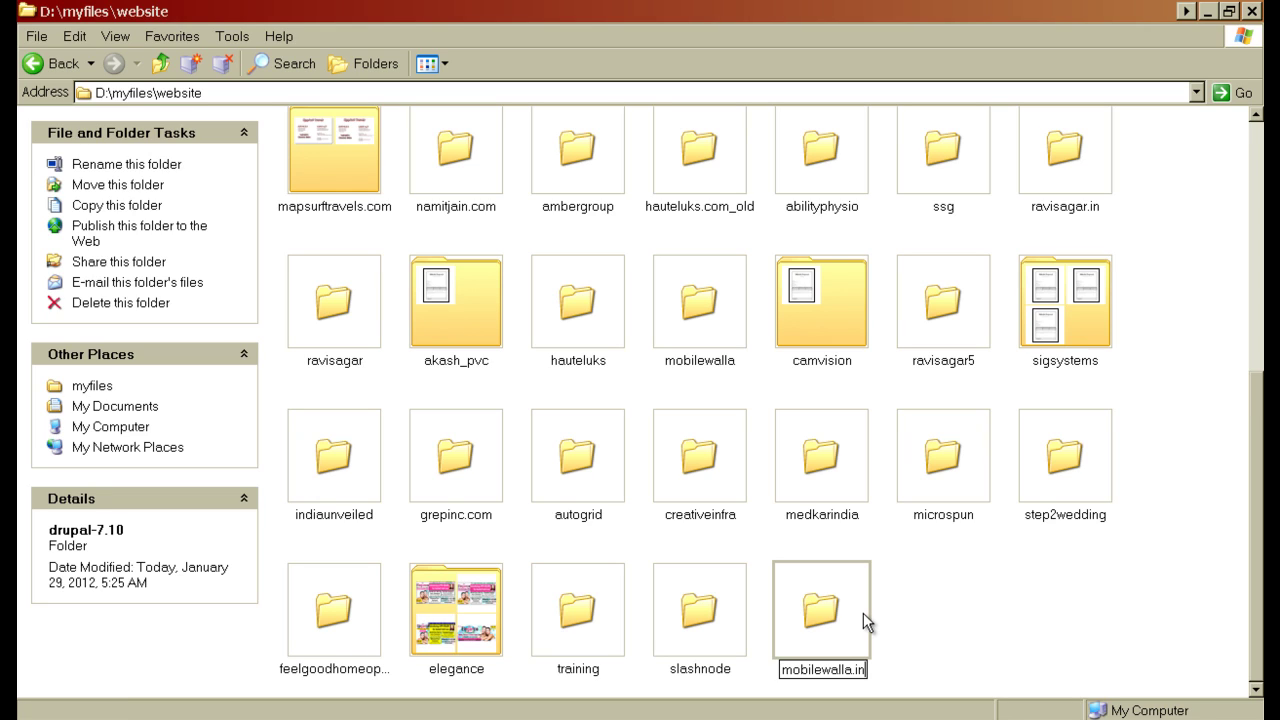
key(Return)
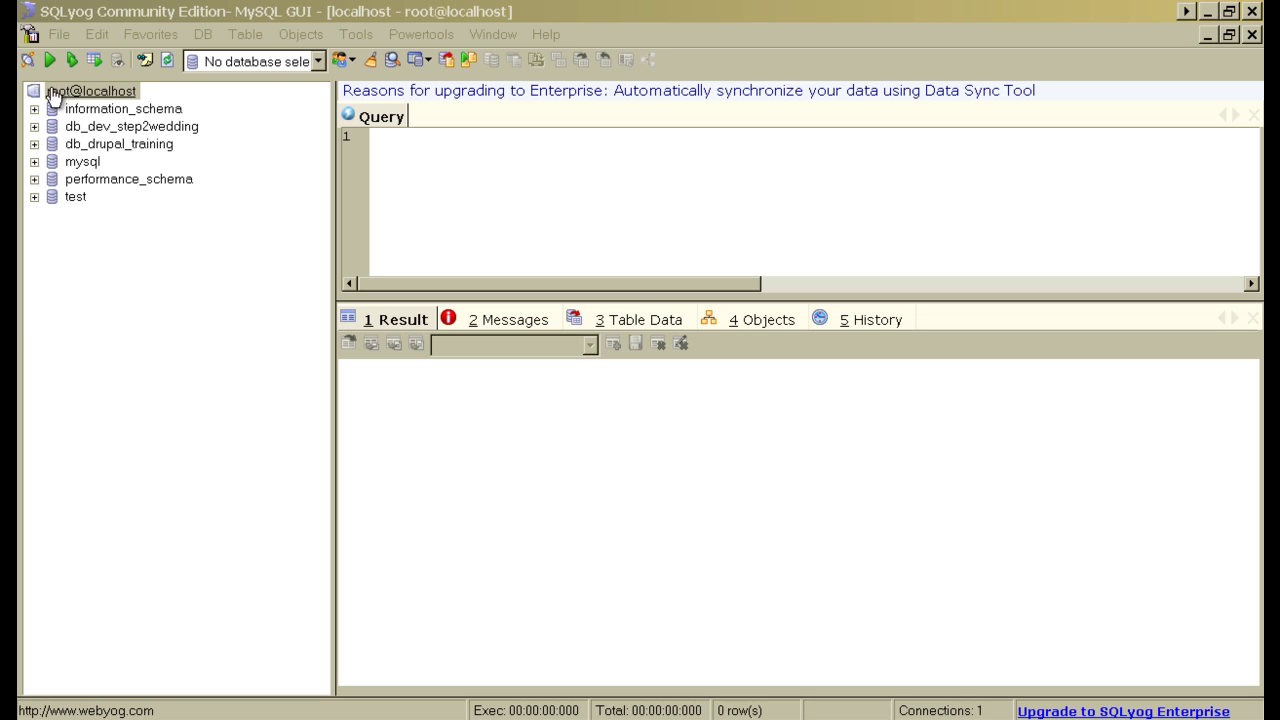
Create an empty database named db_live_mobilewalla on root@localhost in SQLyog.
click(76, 92)
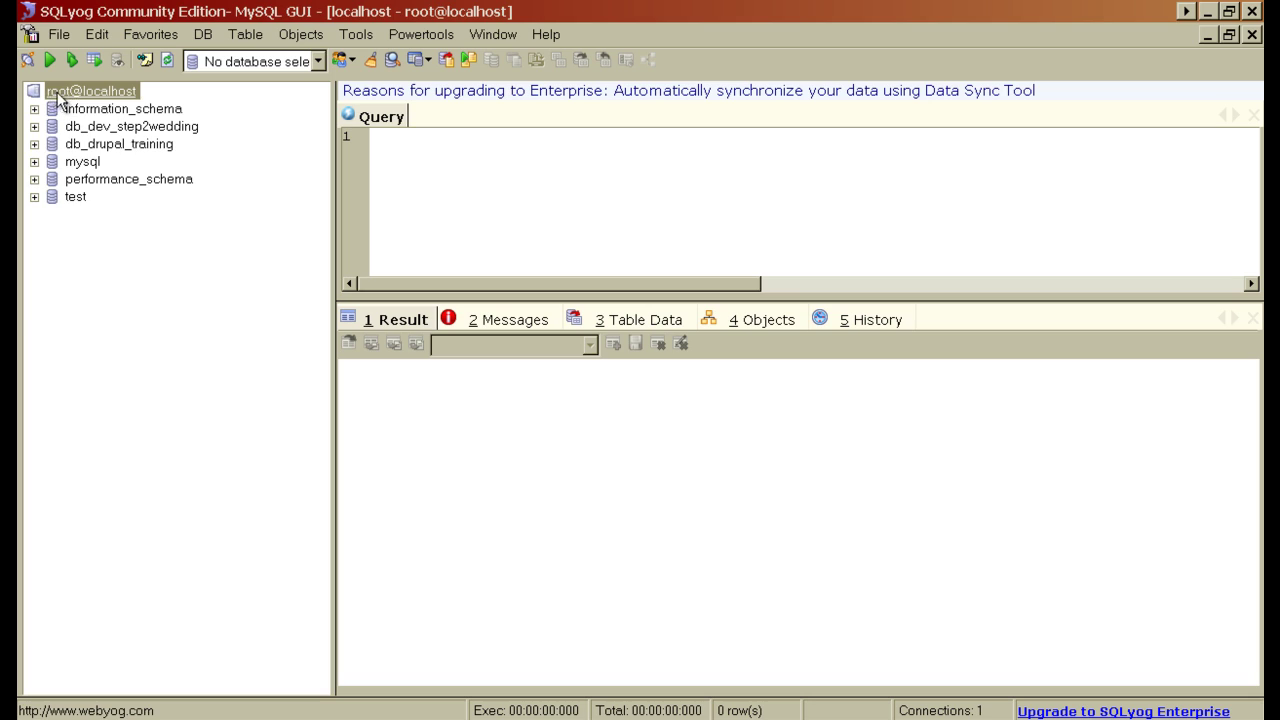
right_click(62, 98)
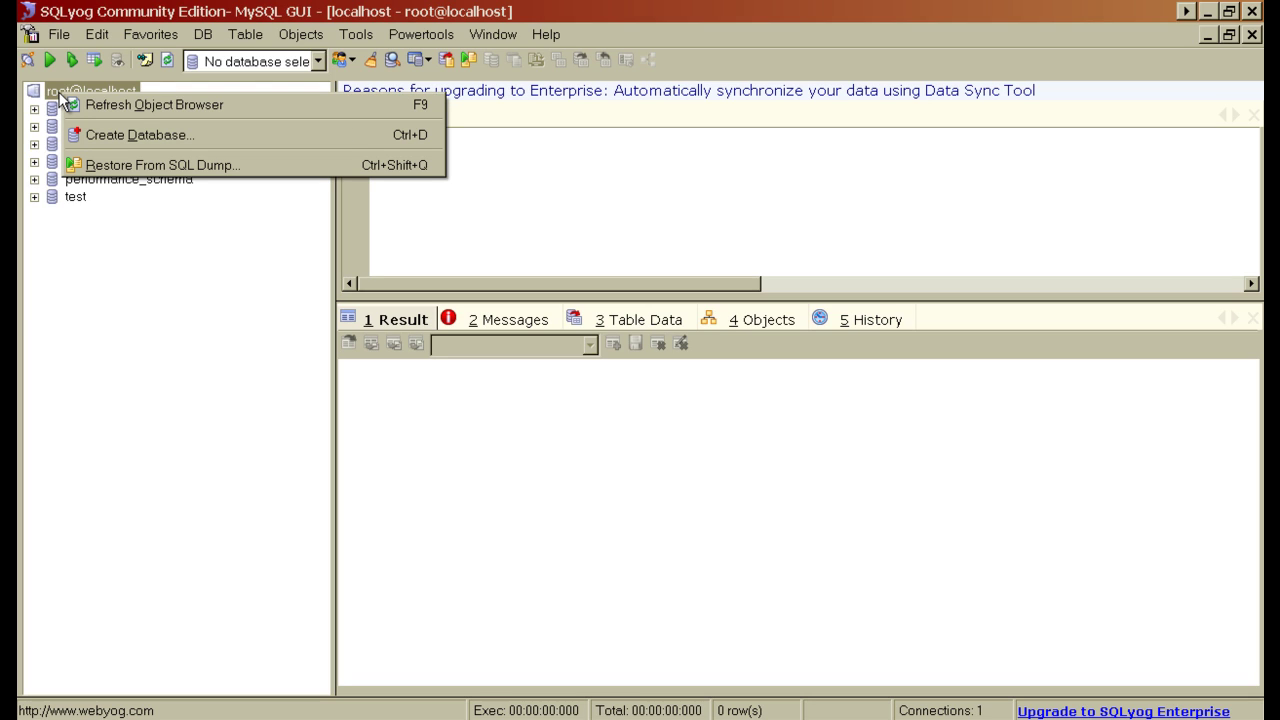
click(98, 134)
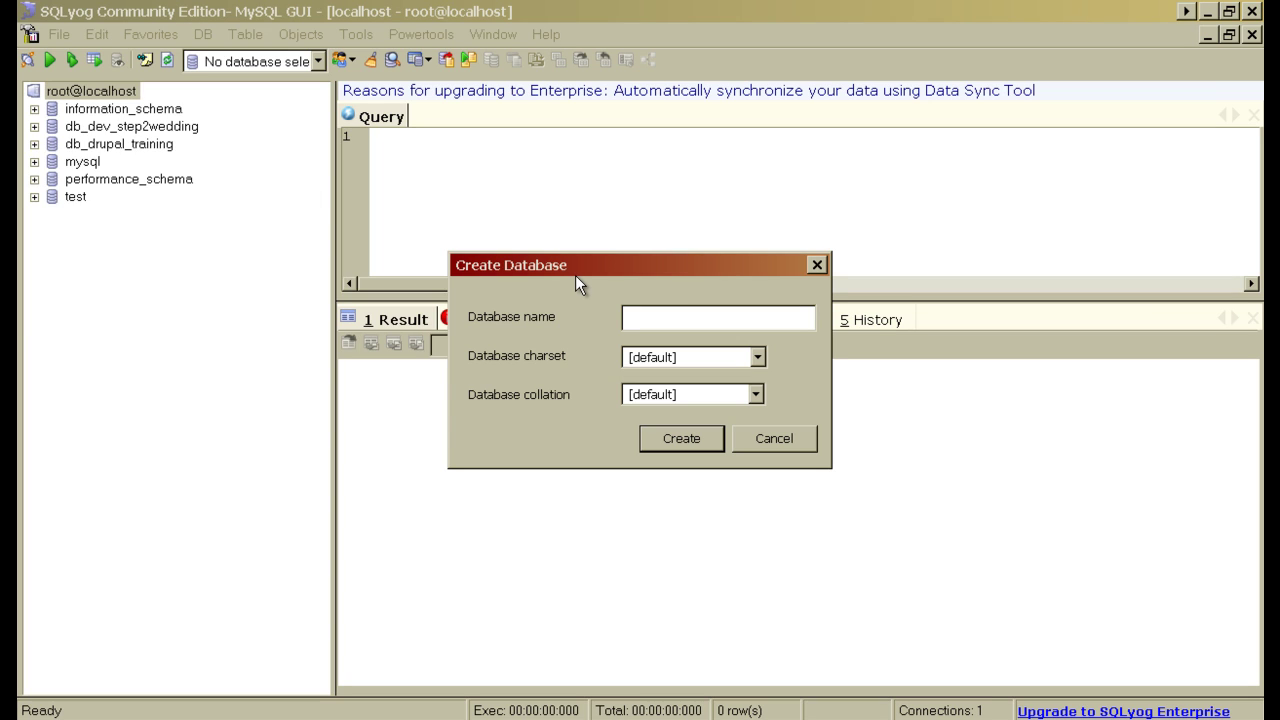
text(db_live_mobilewalla)
key(Return)
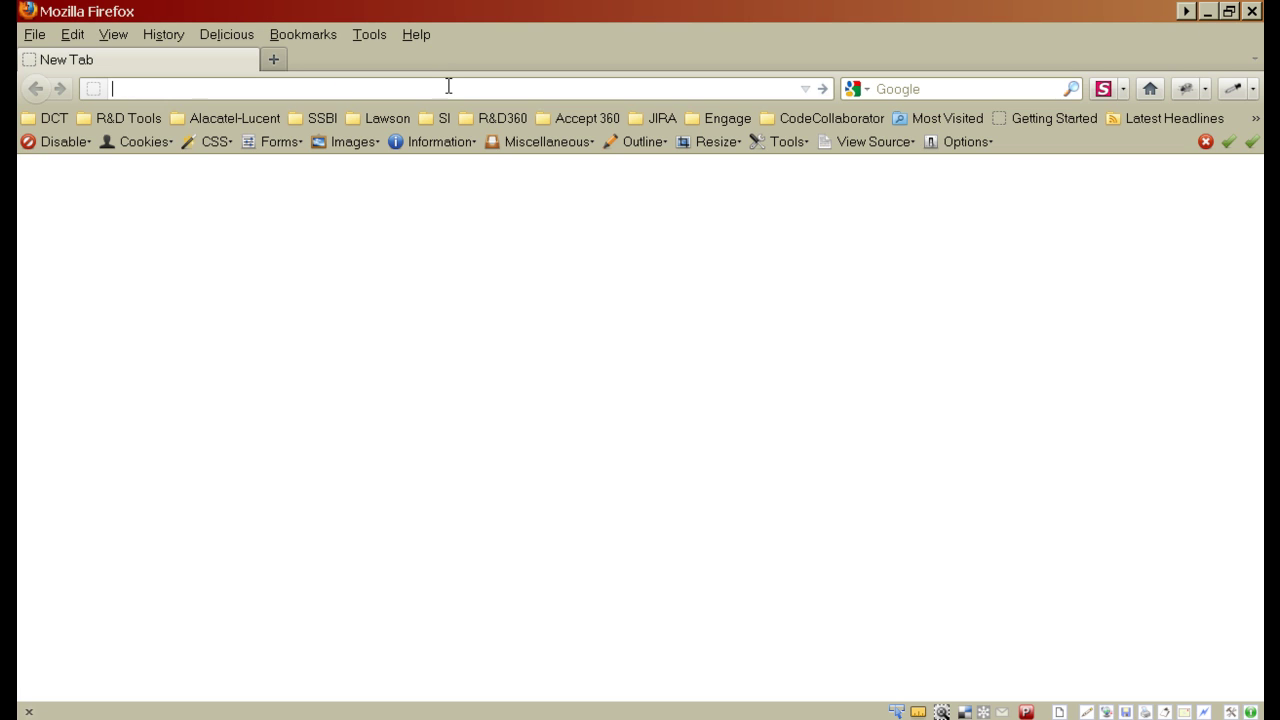
Load localhost/mobilewalla.in in Firefox to start the Drupal installer.
text(localhost)
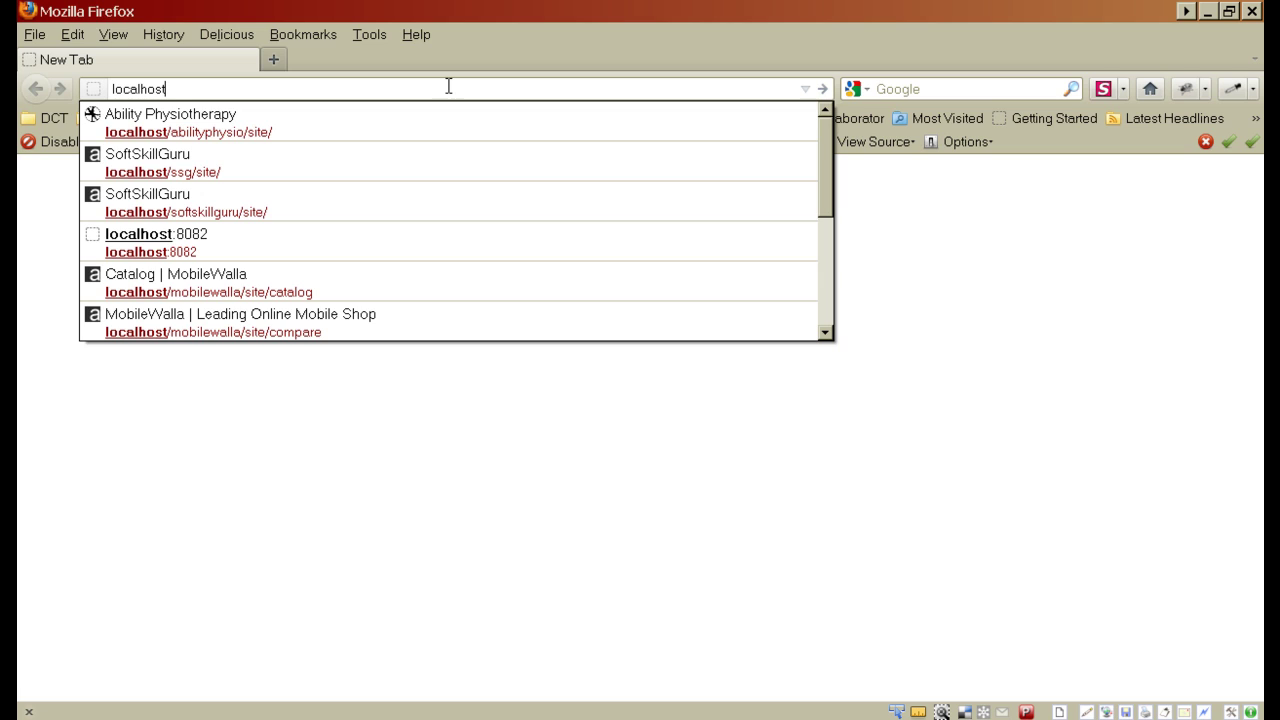
text(/mobil)
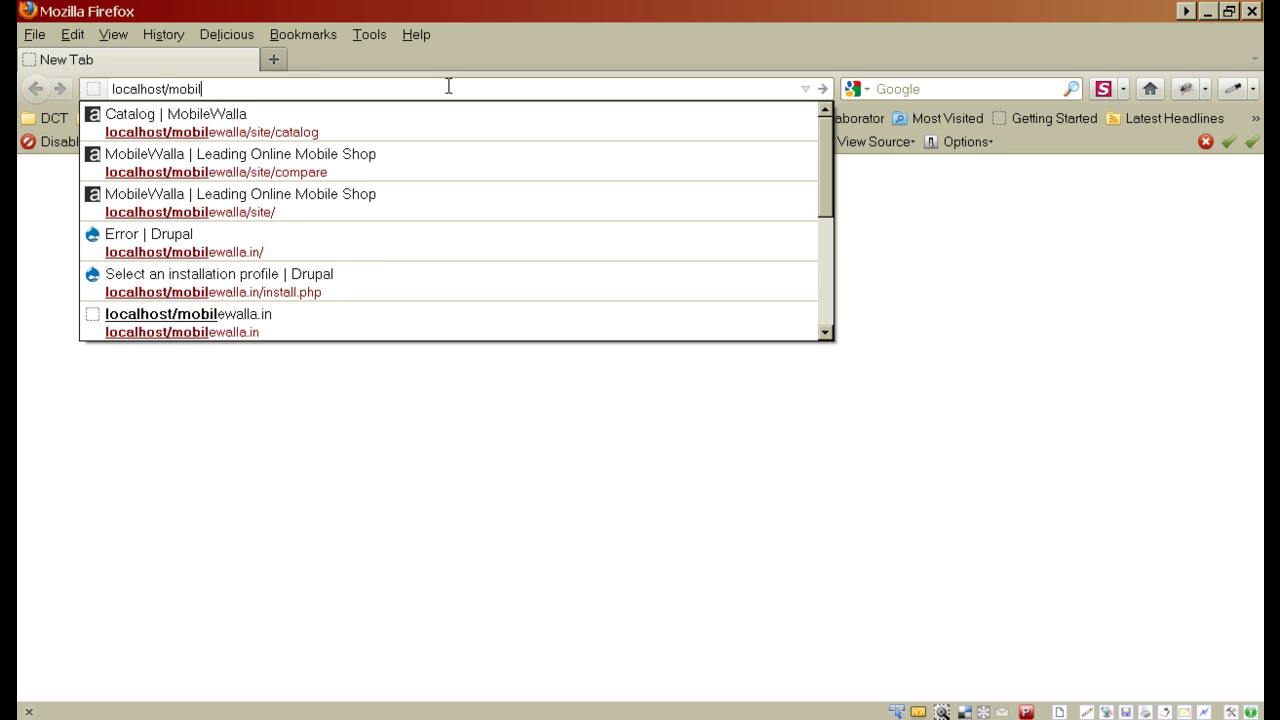
text(ewalla)
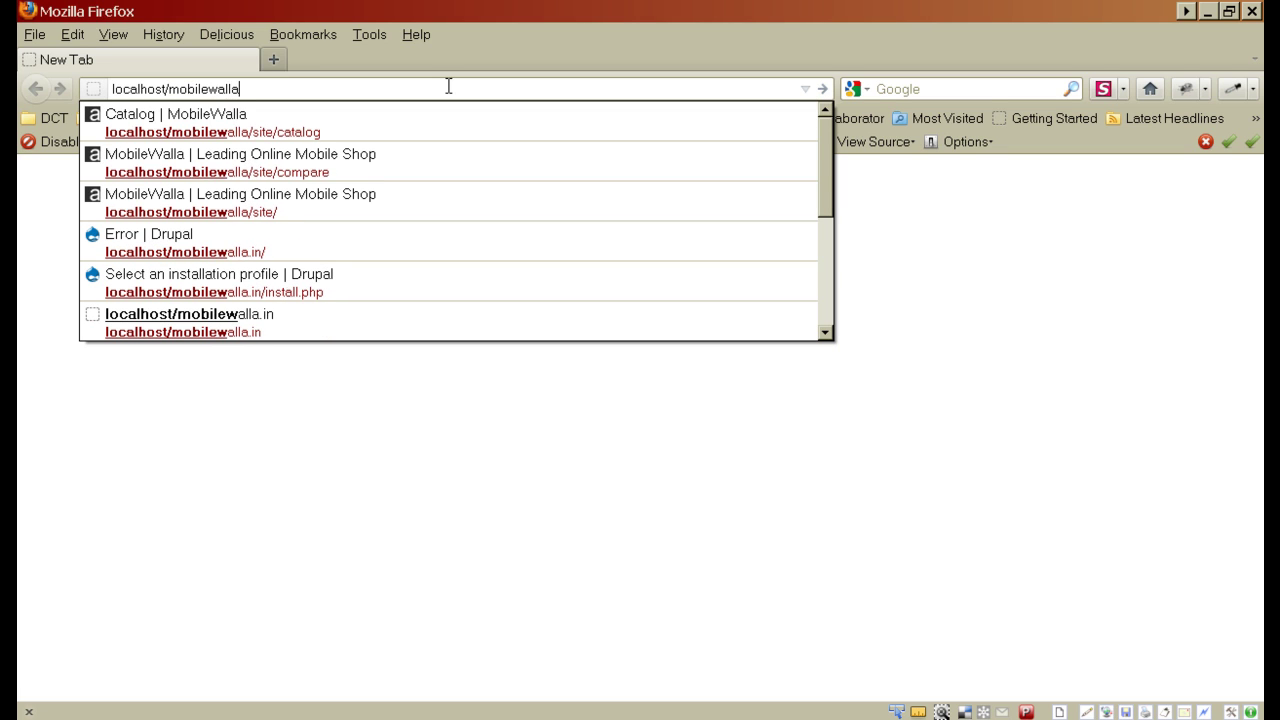
text(.in)
key(Return)
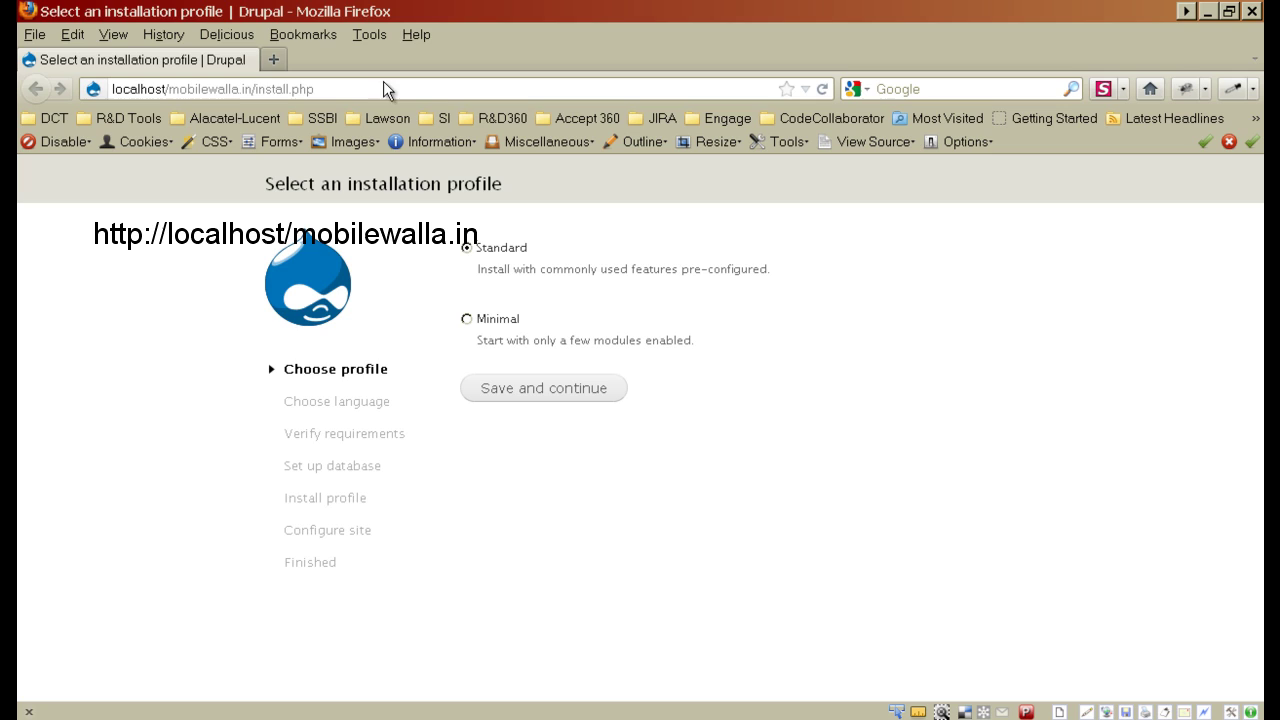
double_click(205, 88)
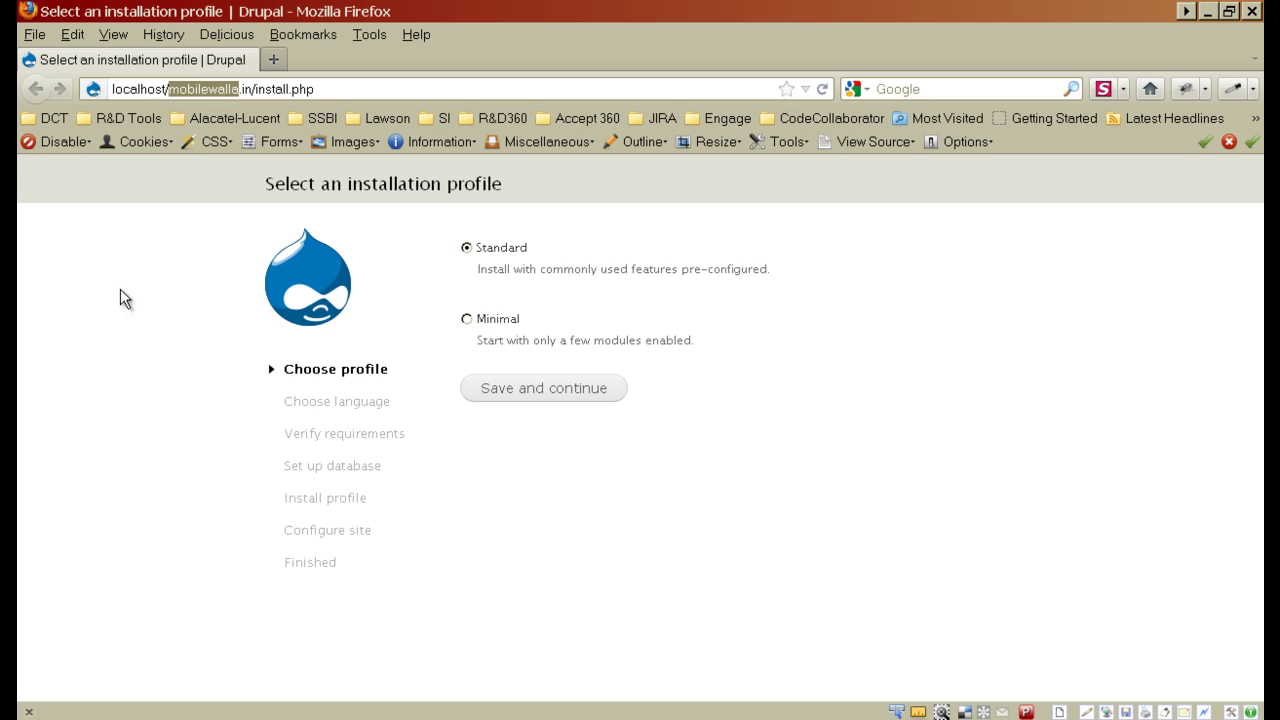
click(134, 316)
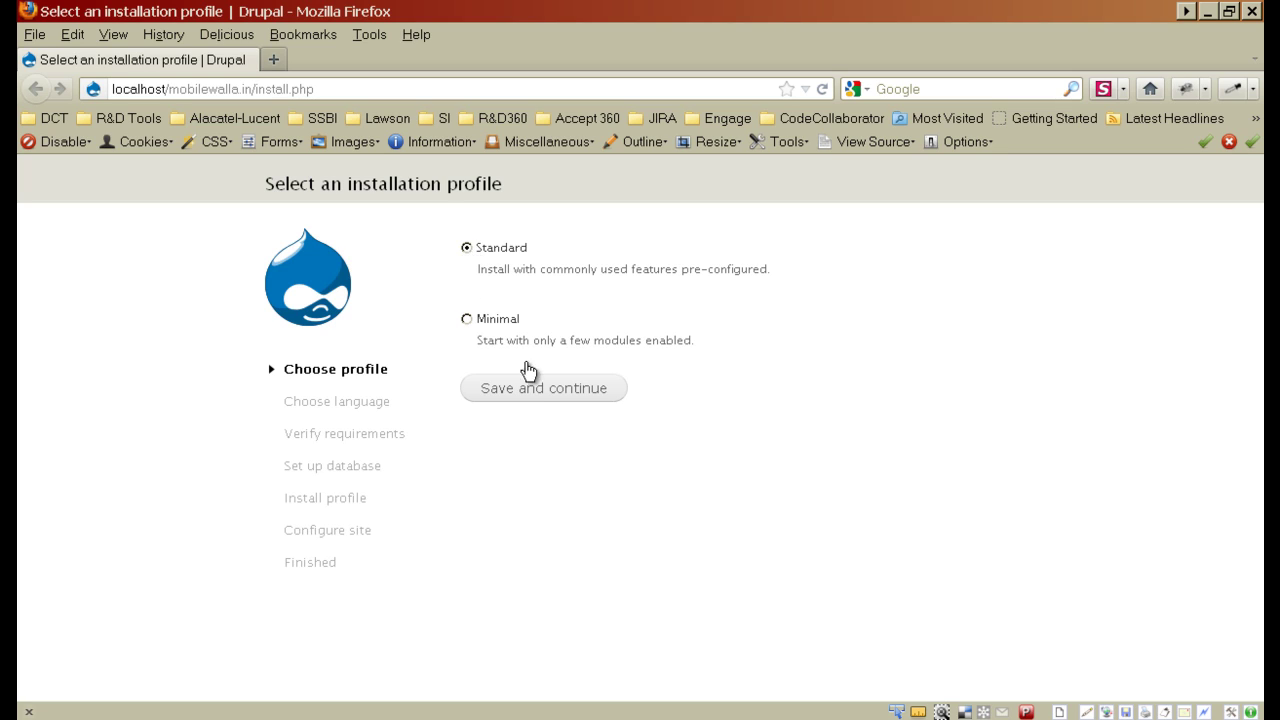
Accept the Standard installation profile and English as the installer language.
click(531, 394)
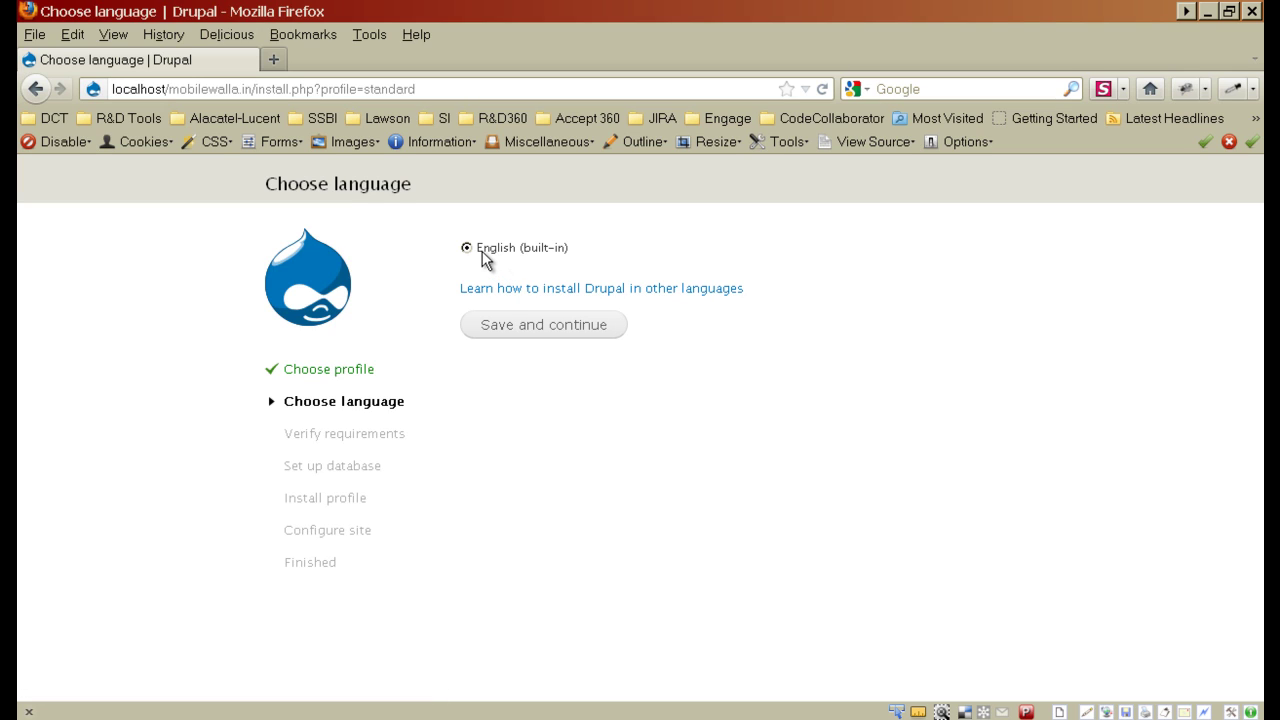
click(536, 335)
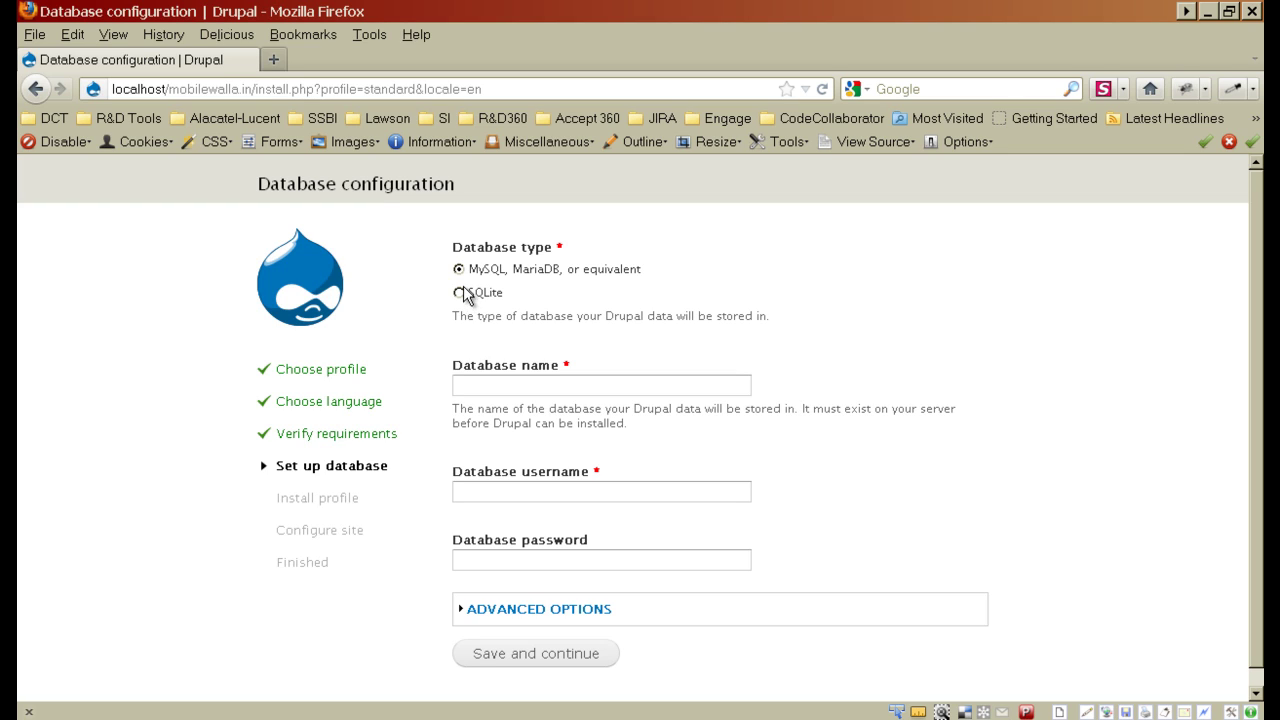
Enter db_live_mobilewalla as database name and root as username, leaving the password blank.
click(466, 384)
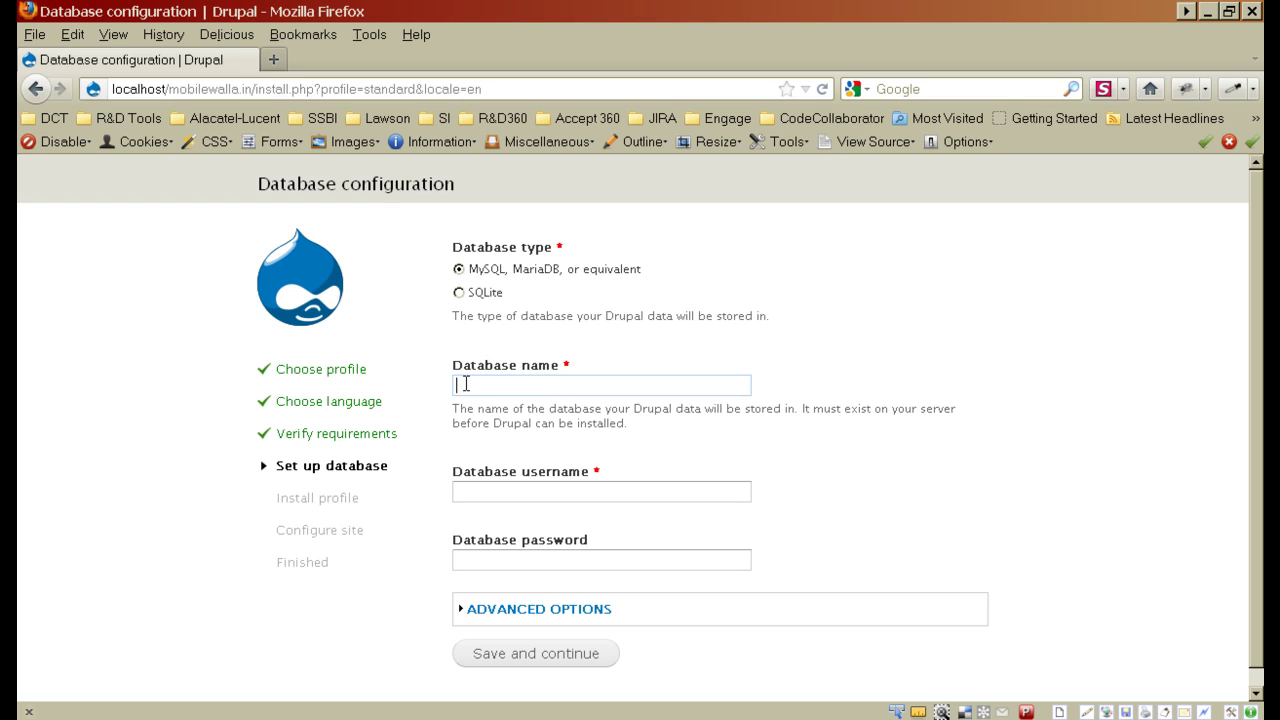
text(db_)
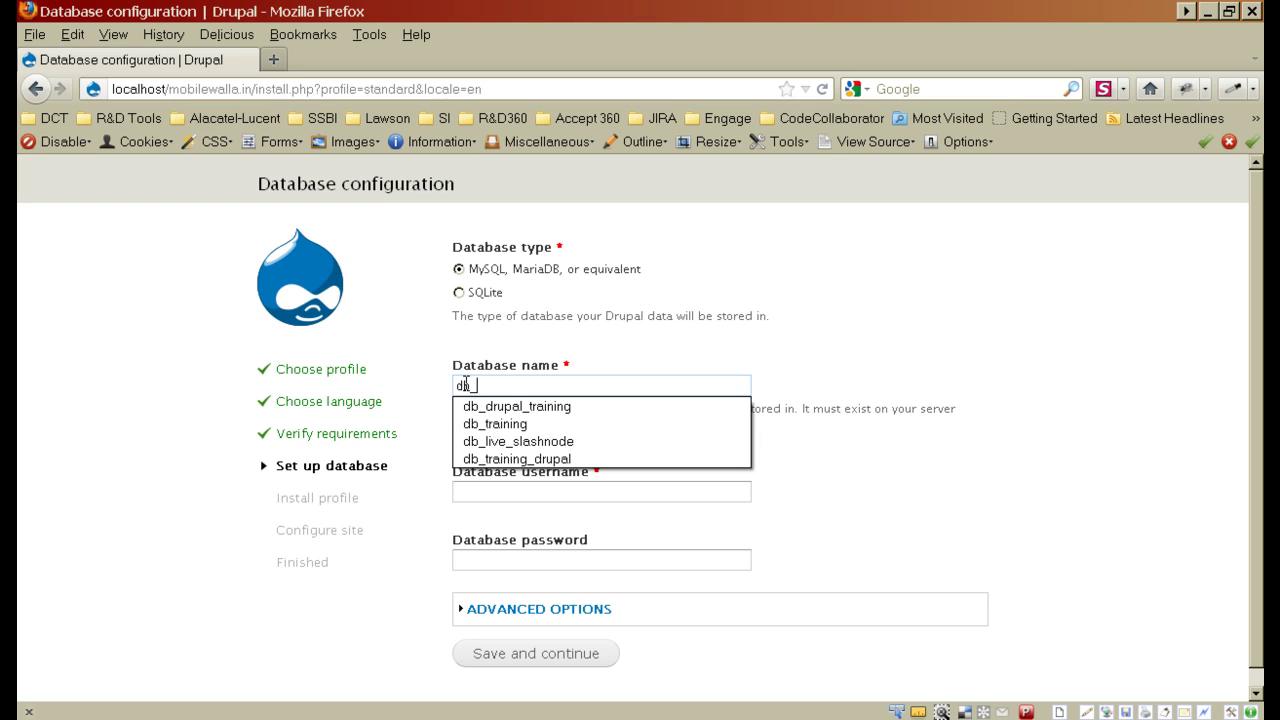
text(live_mobil)
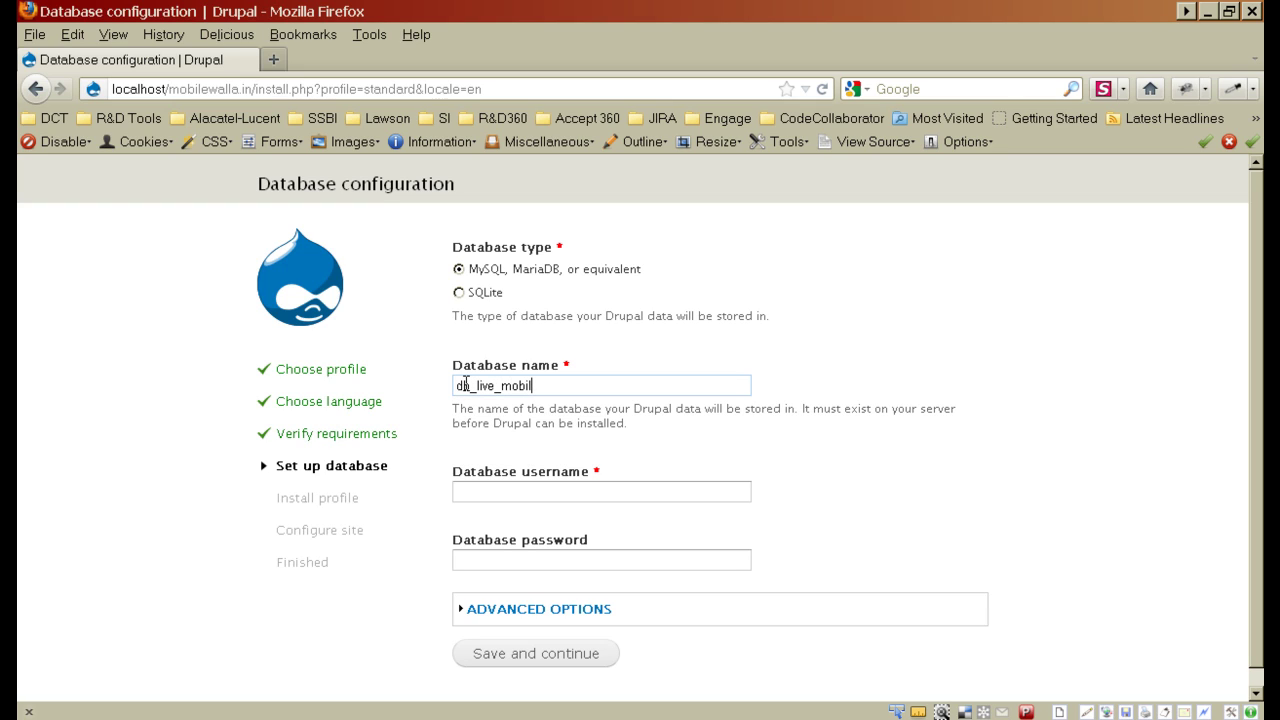
text(ewalla)
key(Tab)
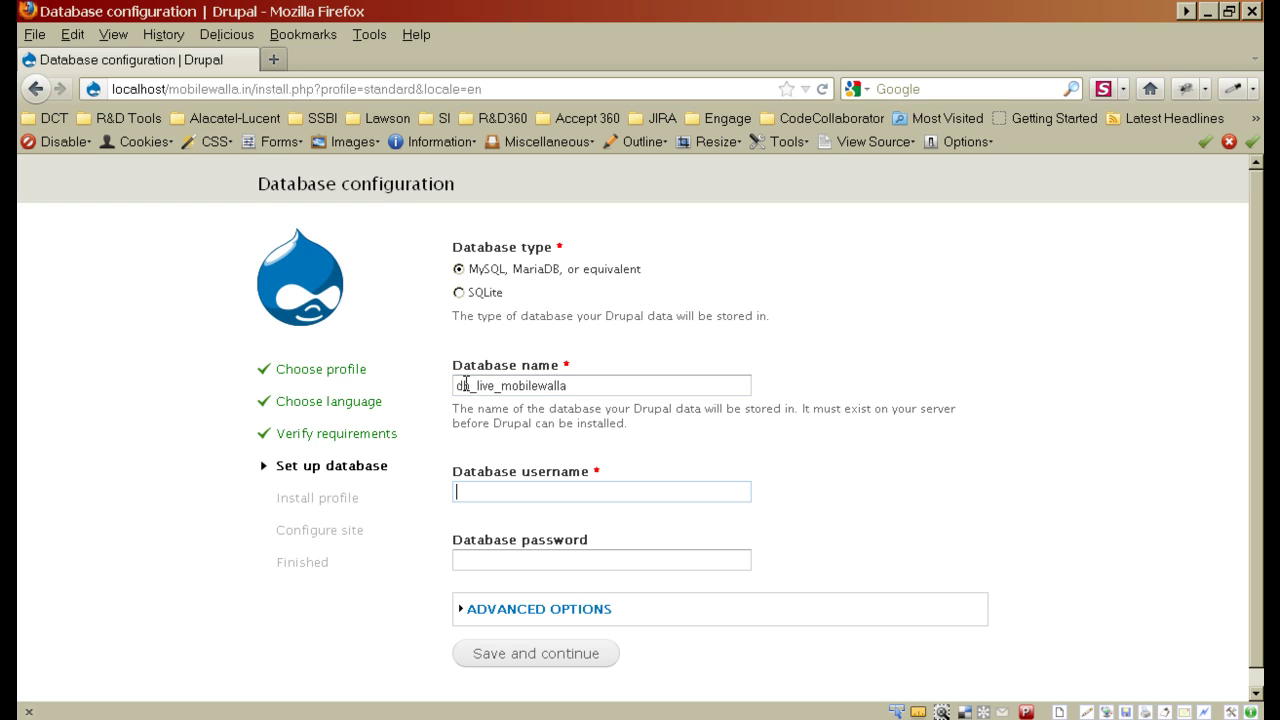
scroll(628, 381, down, 1)
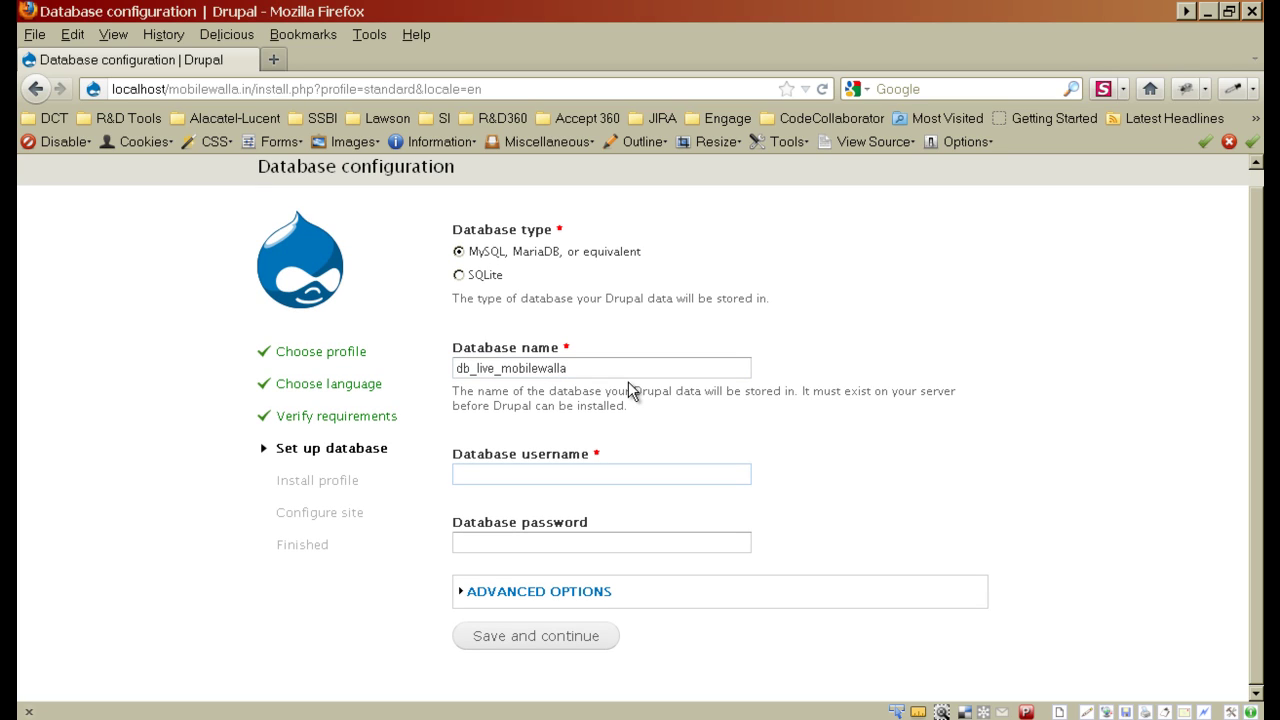
text(root)
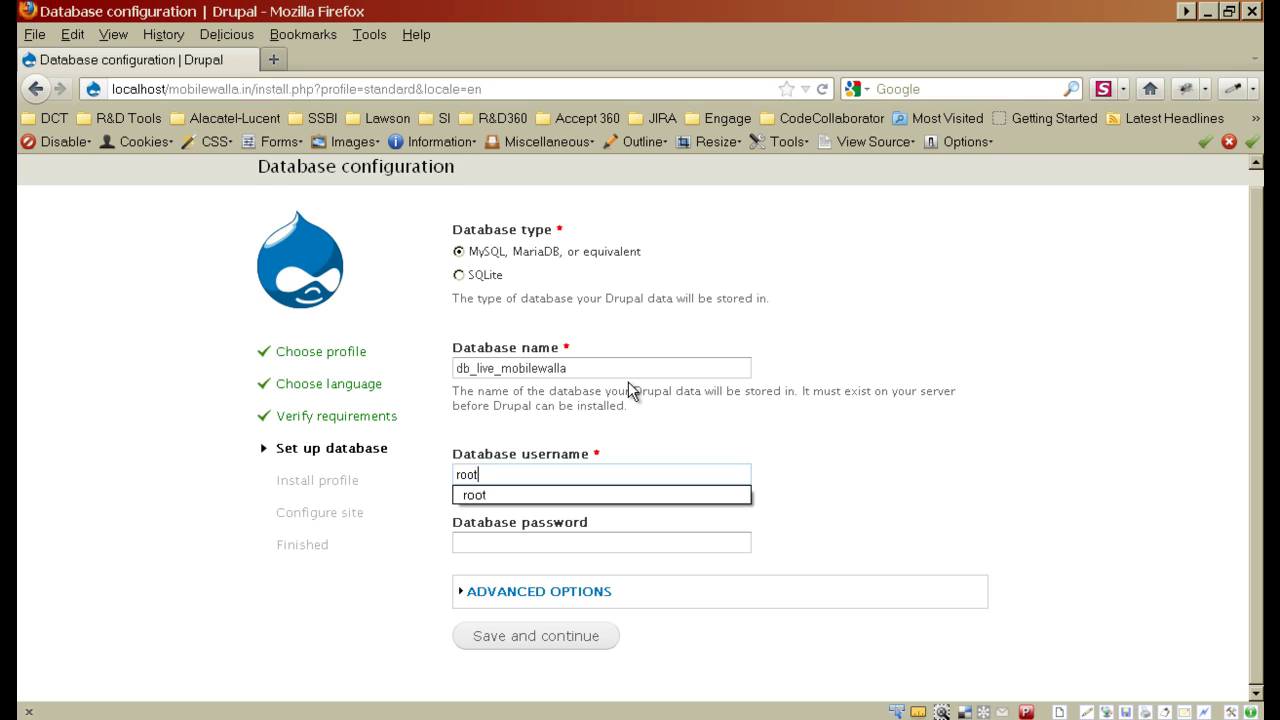
key(Tab)
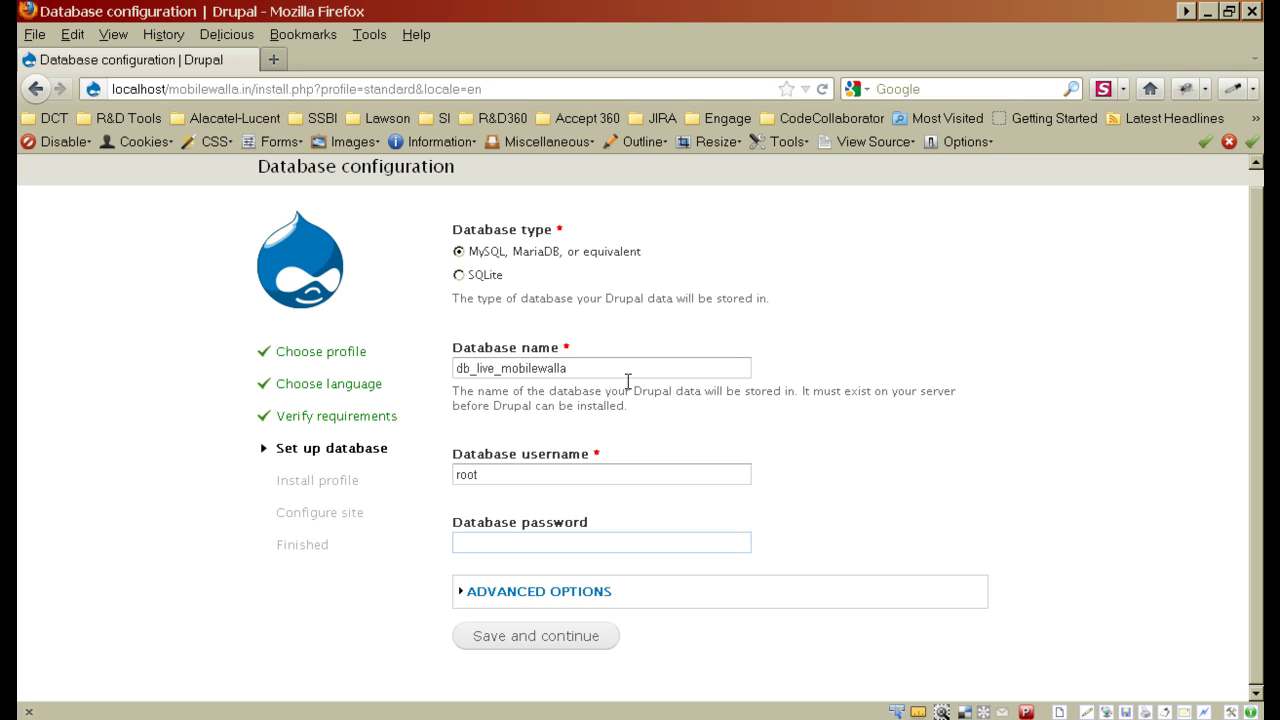
Submit the database settings with default advanced options: host localhost, no port, no table prefix.
click(488, 594)
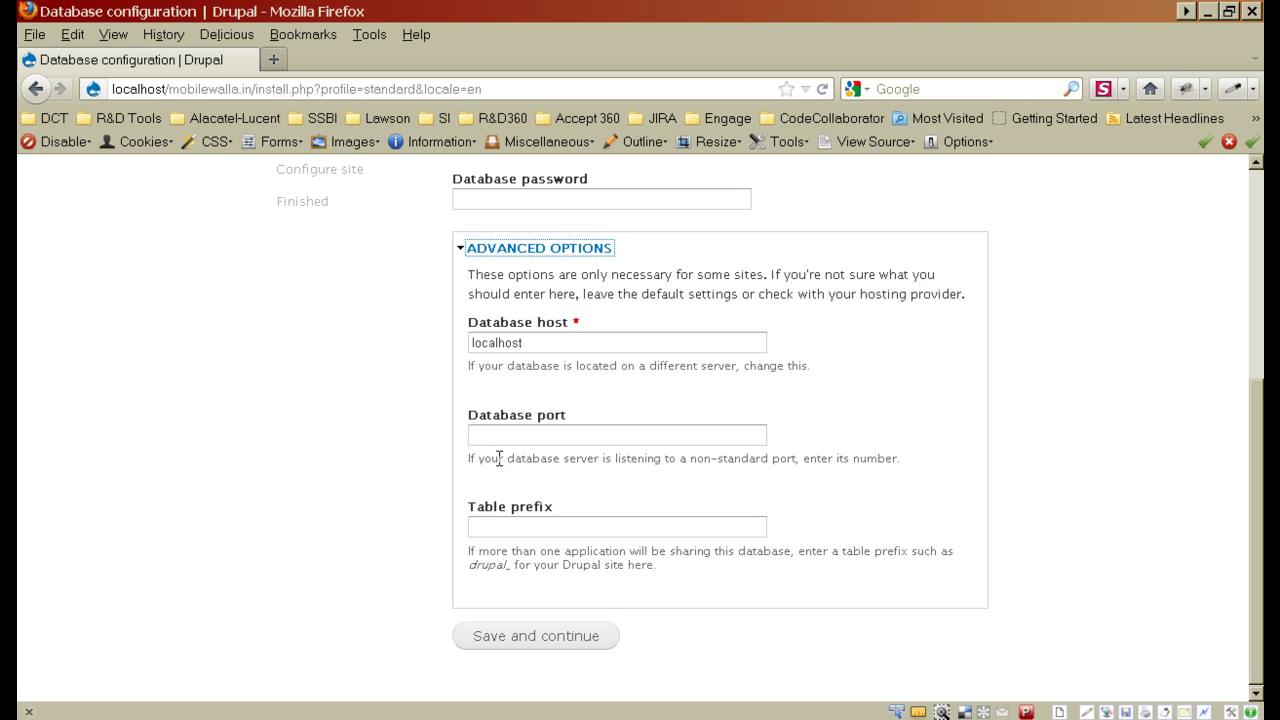
click(491, 530)
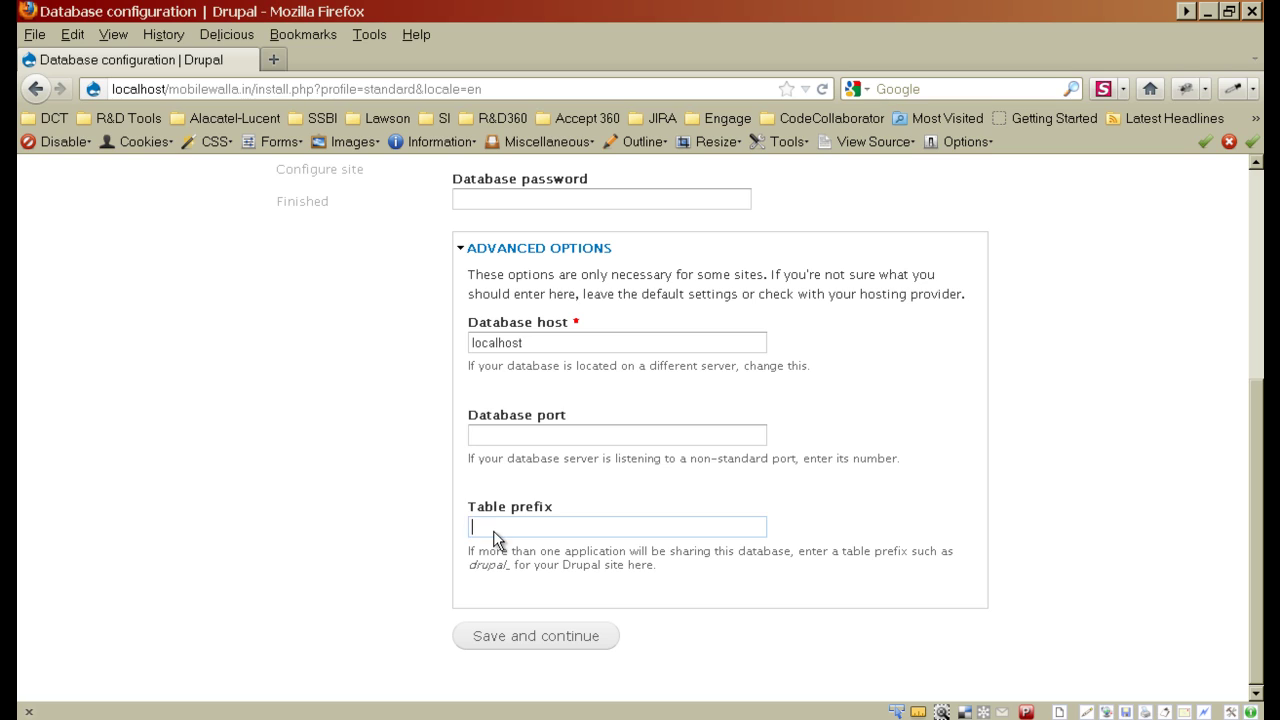
click(500, 250)
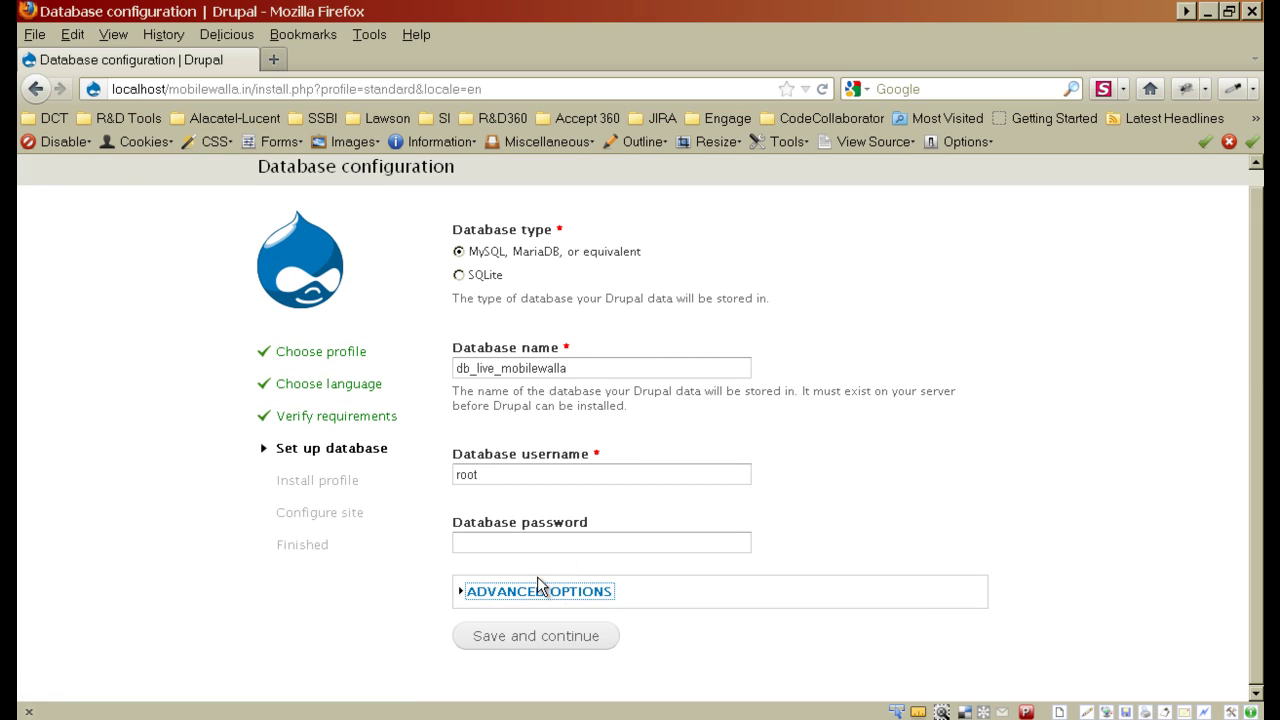
click(497, 544)
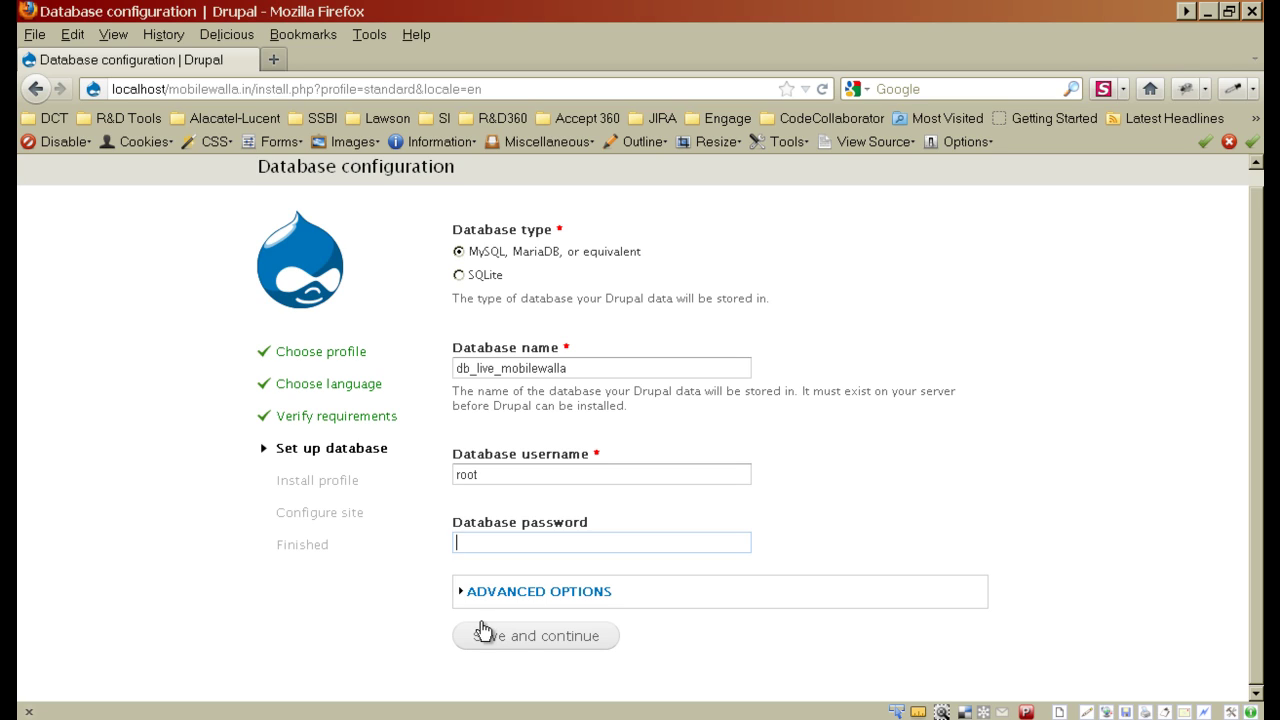
click(510, 648)
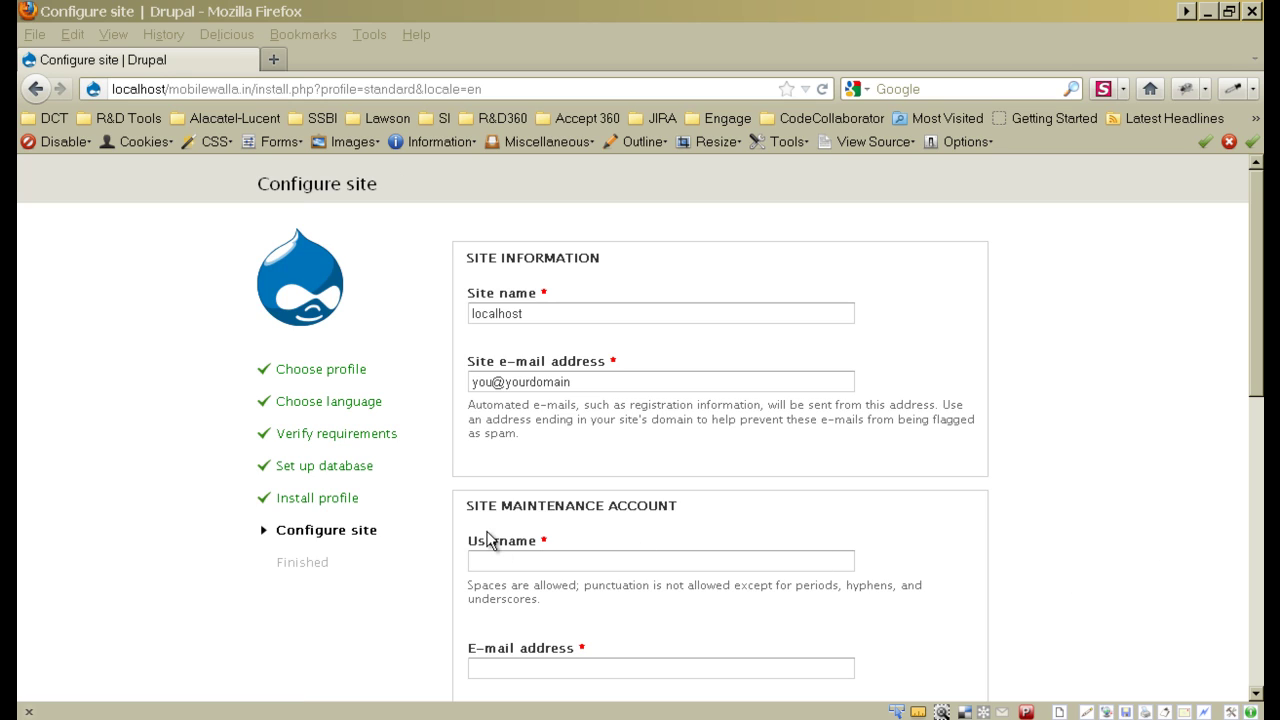
Replace the site name with Mobilewalla and fill in the owner's site e-mail address.
double_click(540, 312)
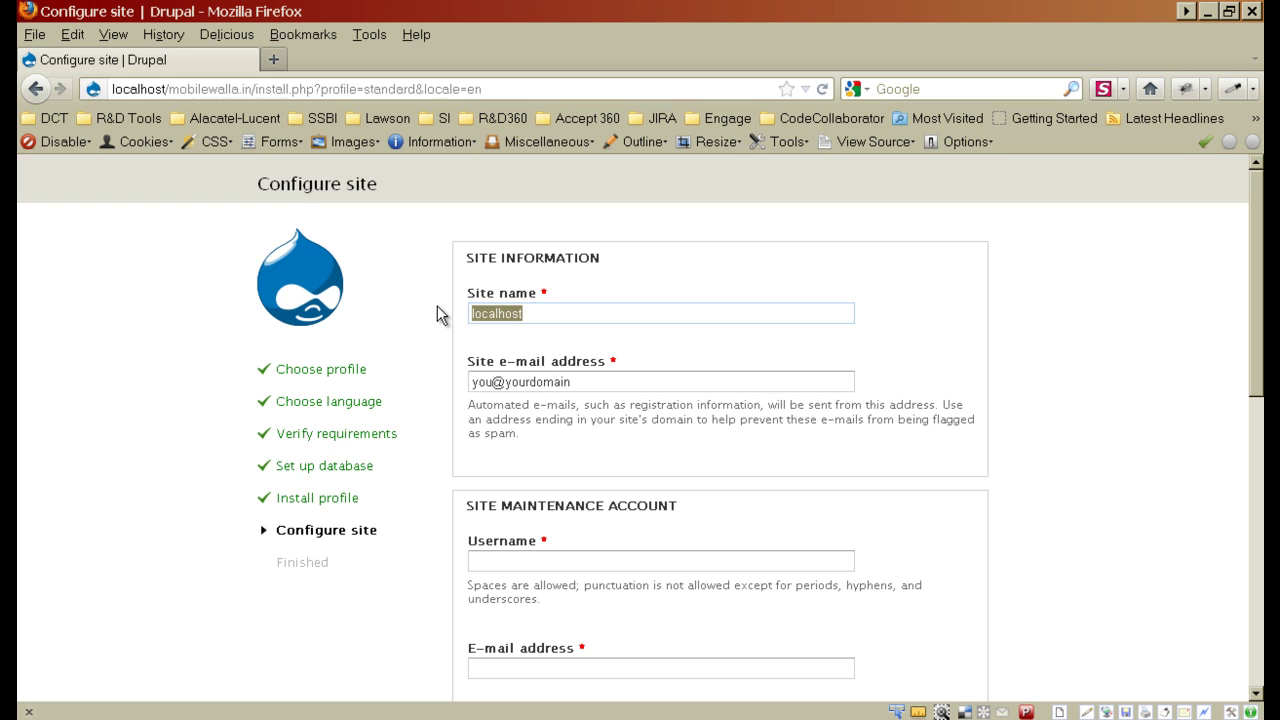
text(Mobi)
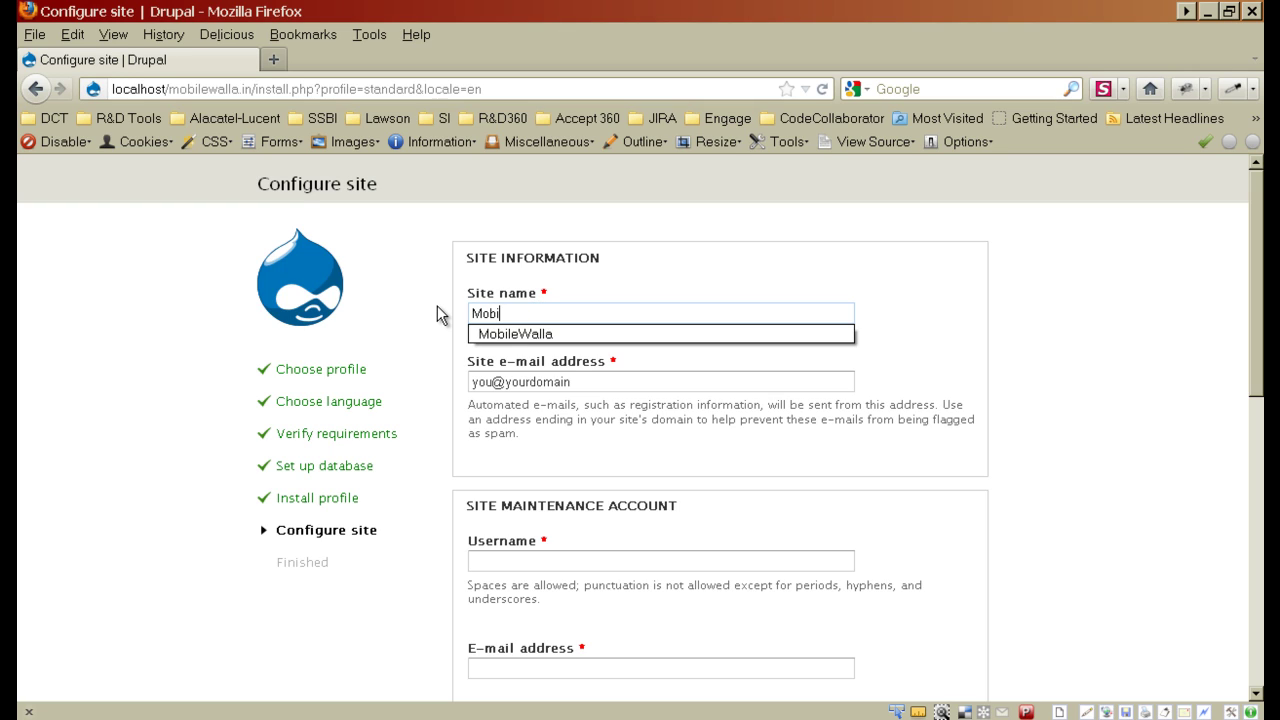
text(lewalla)
key(Tab)
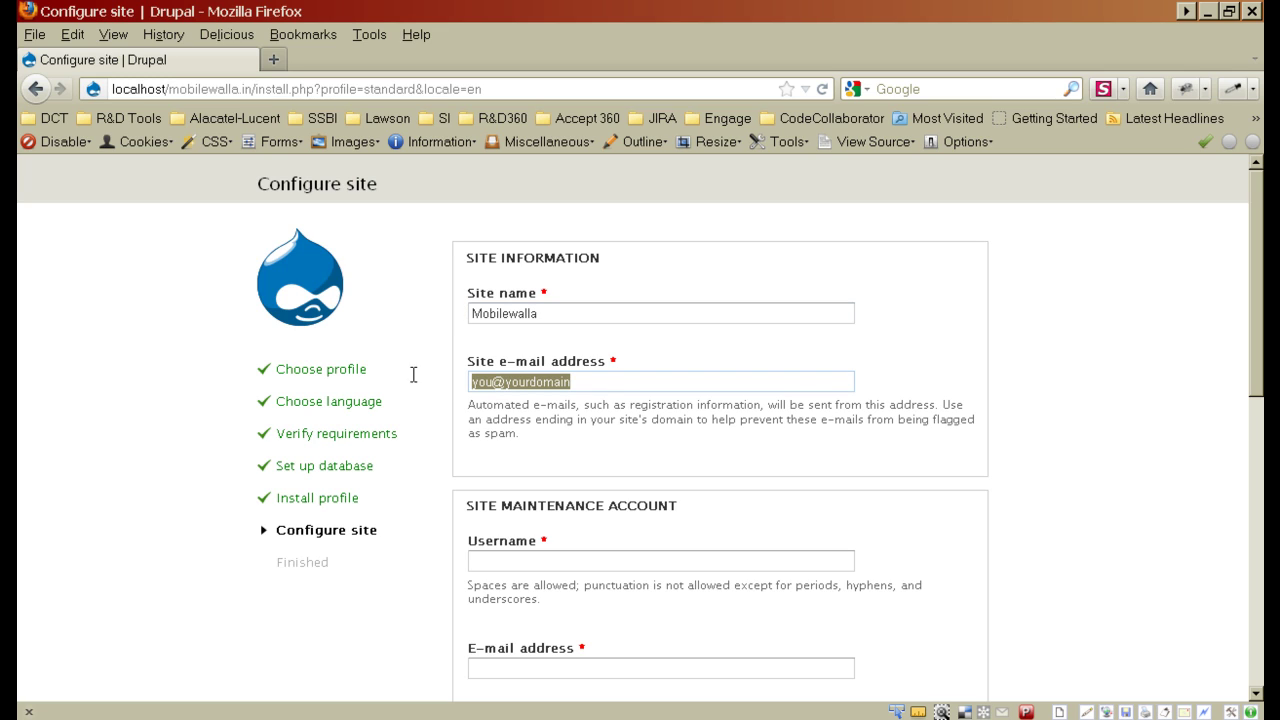
text(ravisagar)
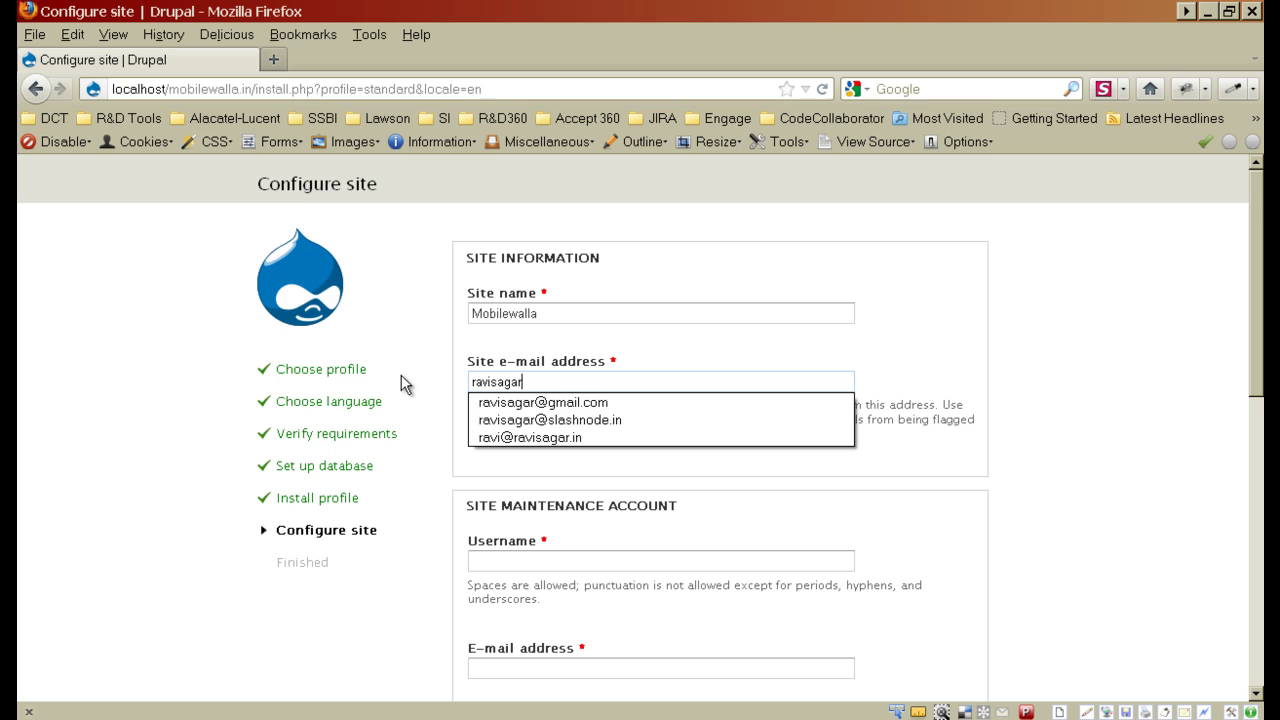
key(Down)
key(Return)
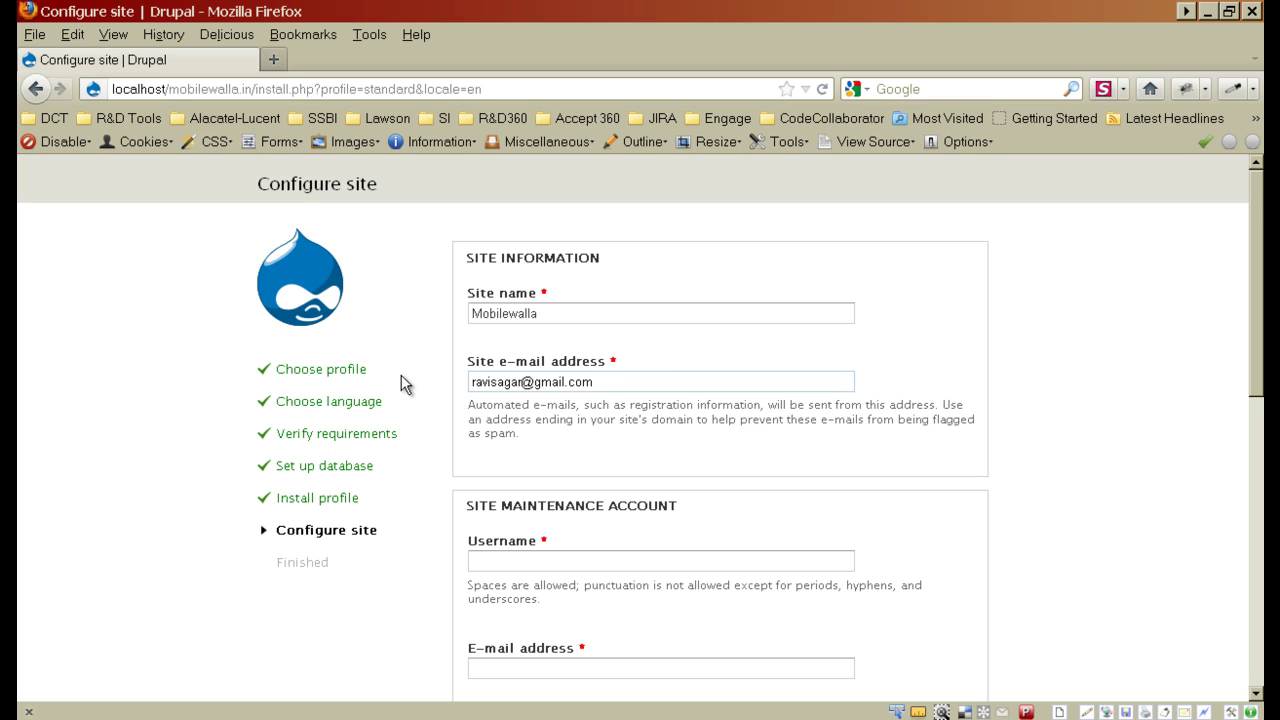
scroll(585, 409, down, 4)
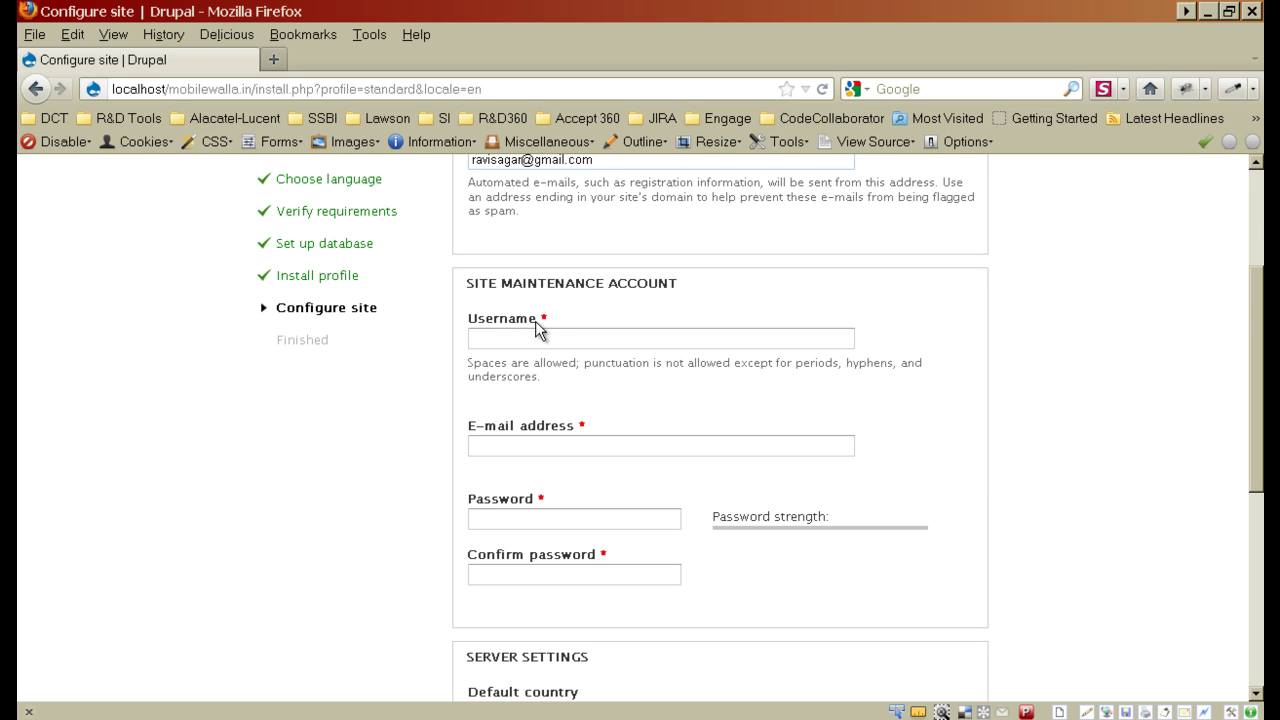
Enter the maintenance account username, then type the password and its confirmation.
click(523, 337)
text(ra)
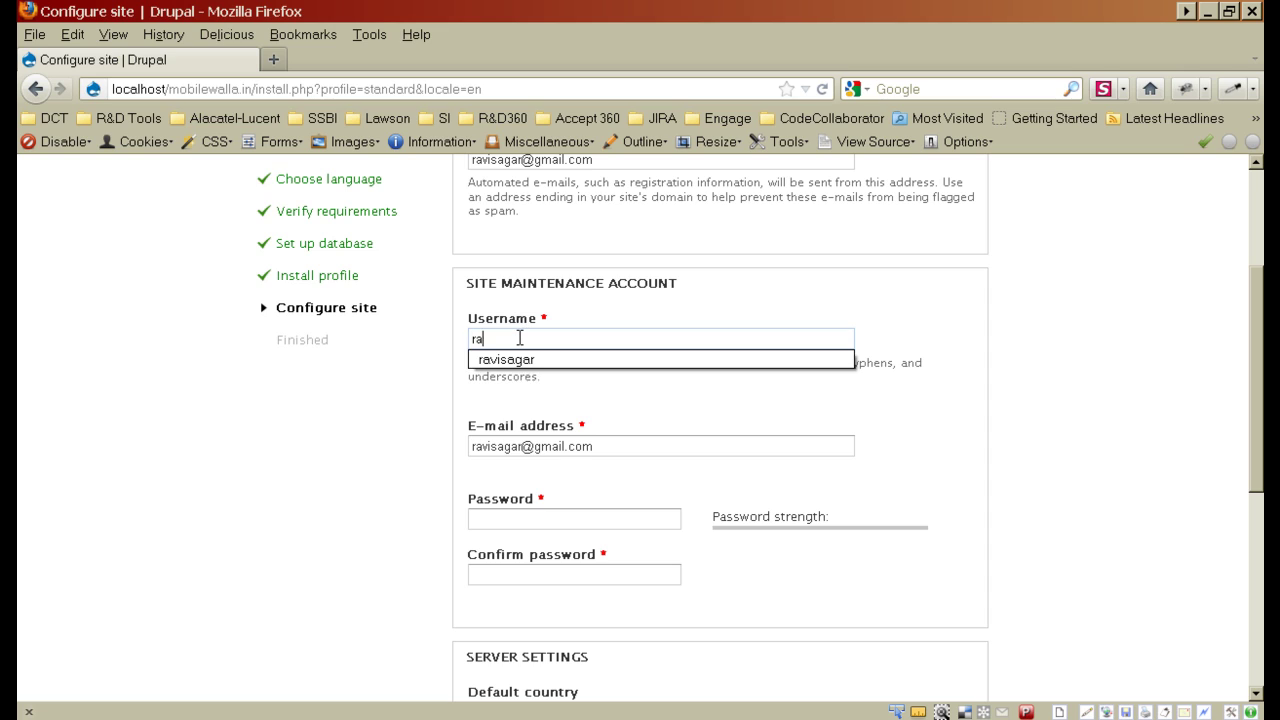
text(visagar)
key(Tab)
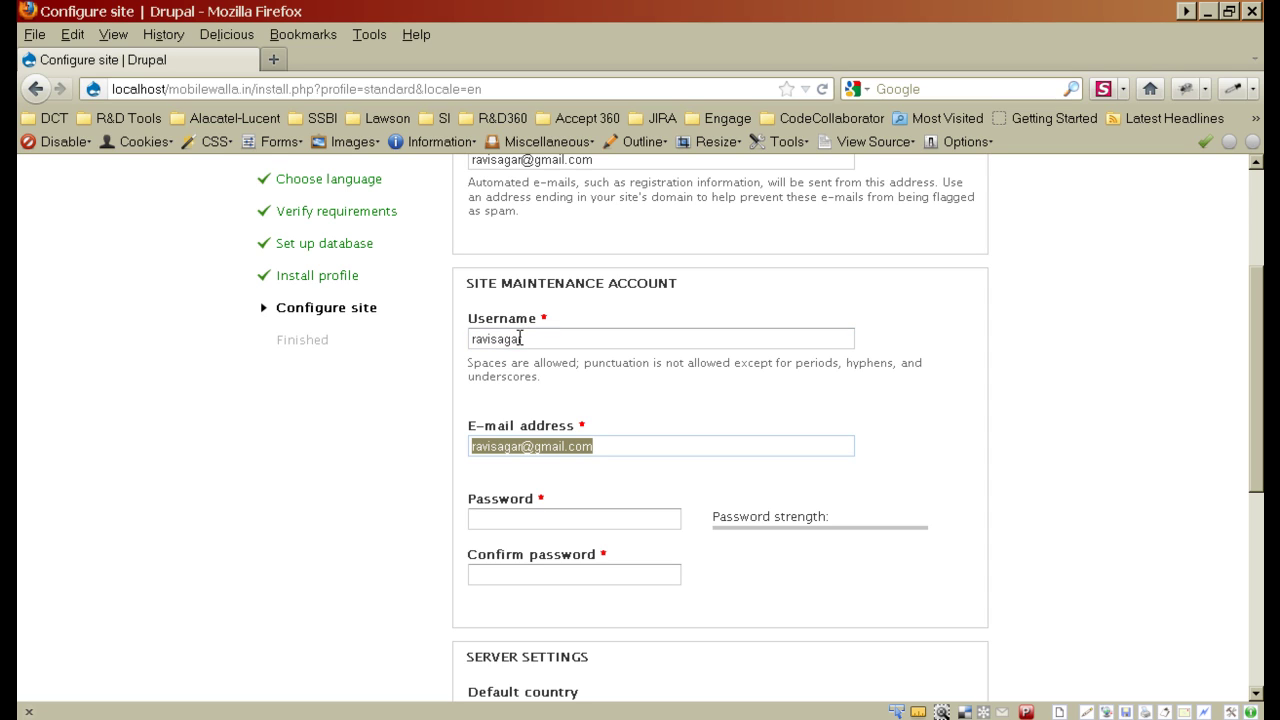
key(Tab)
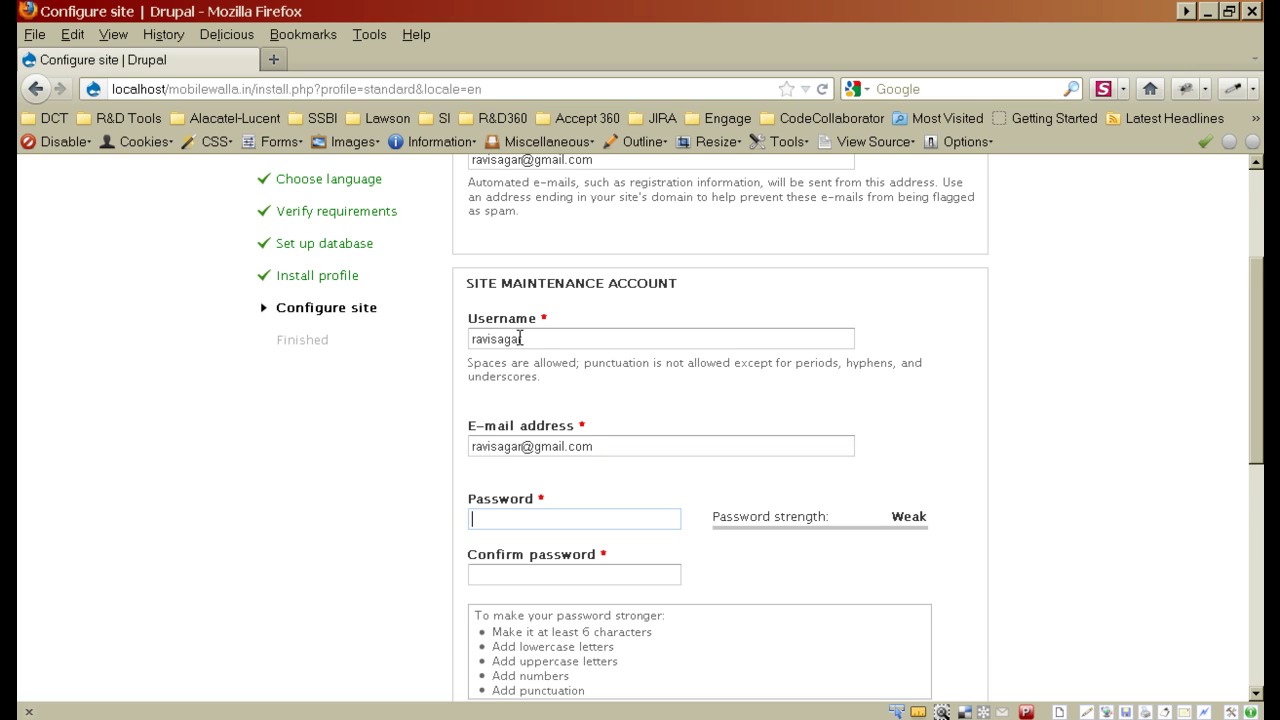
text(••••••)
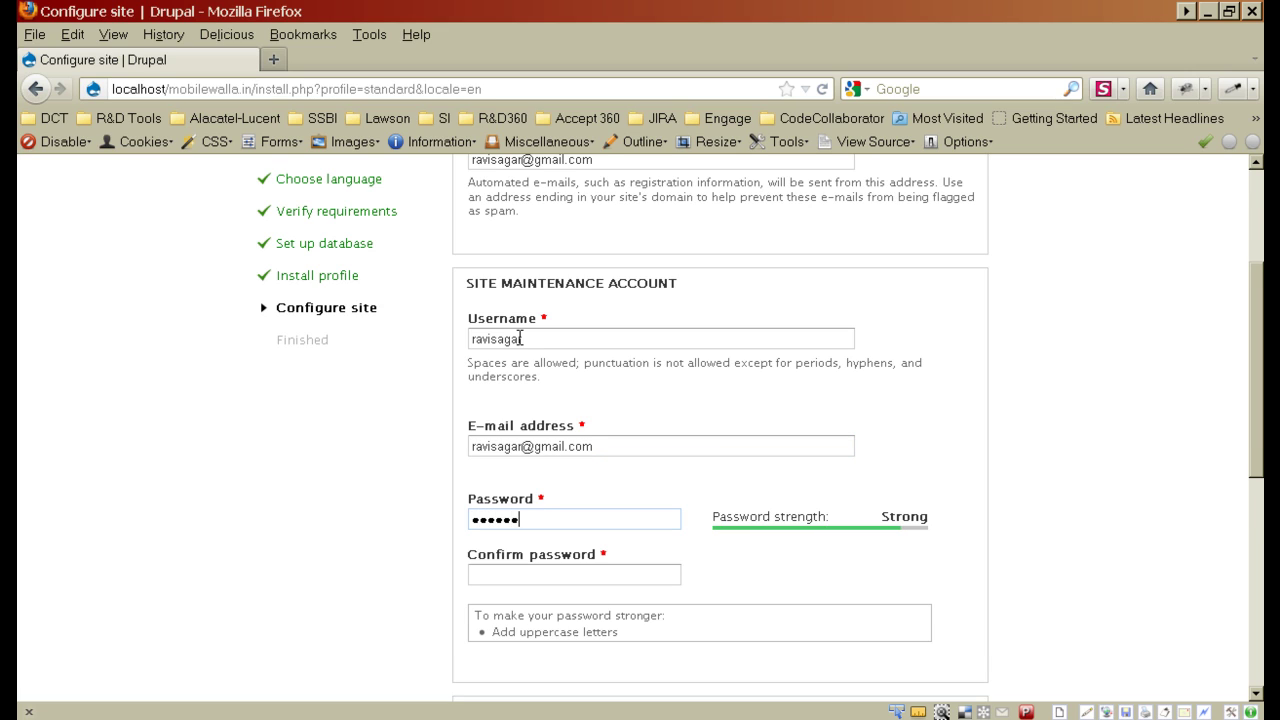
text(••••)
key(Tab)
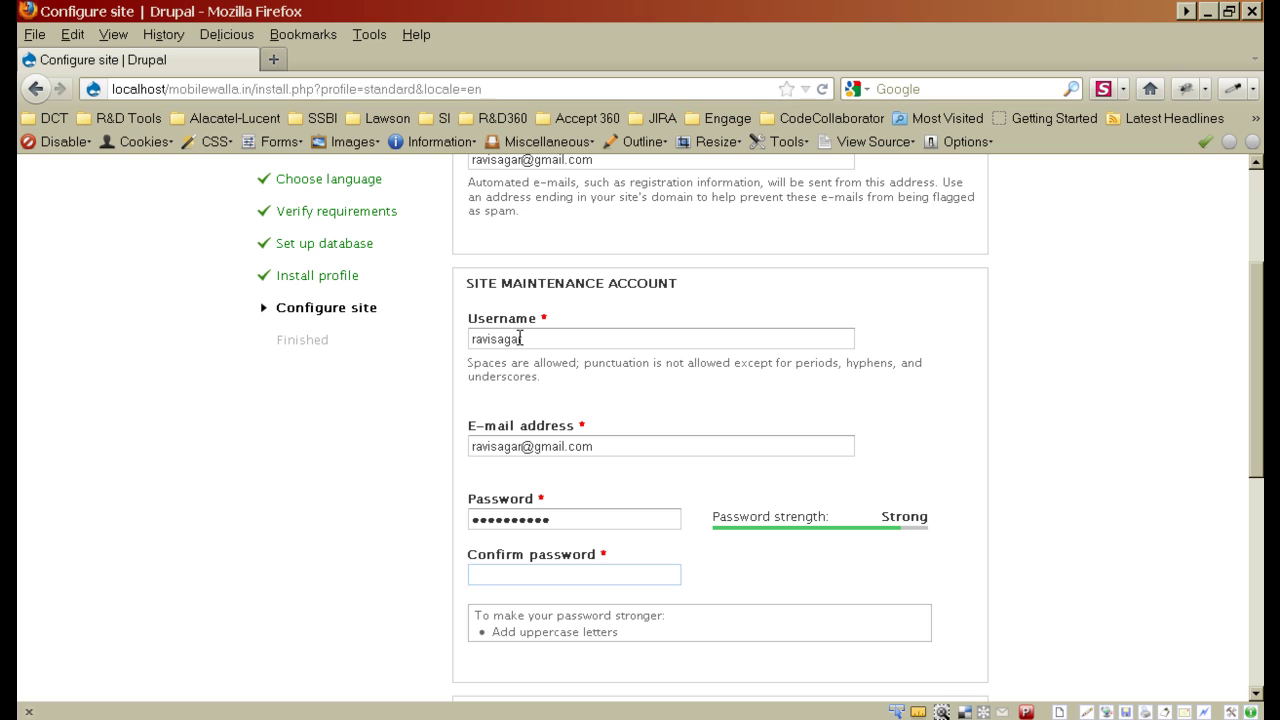
text(••••••••••)
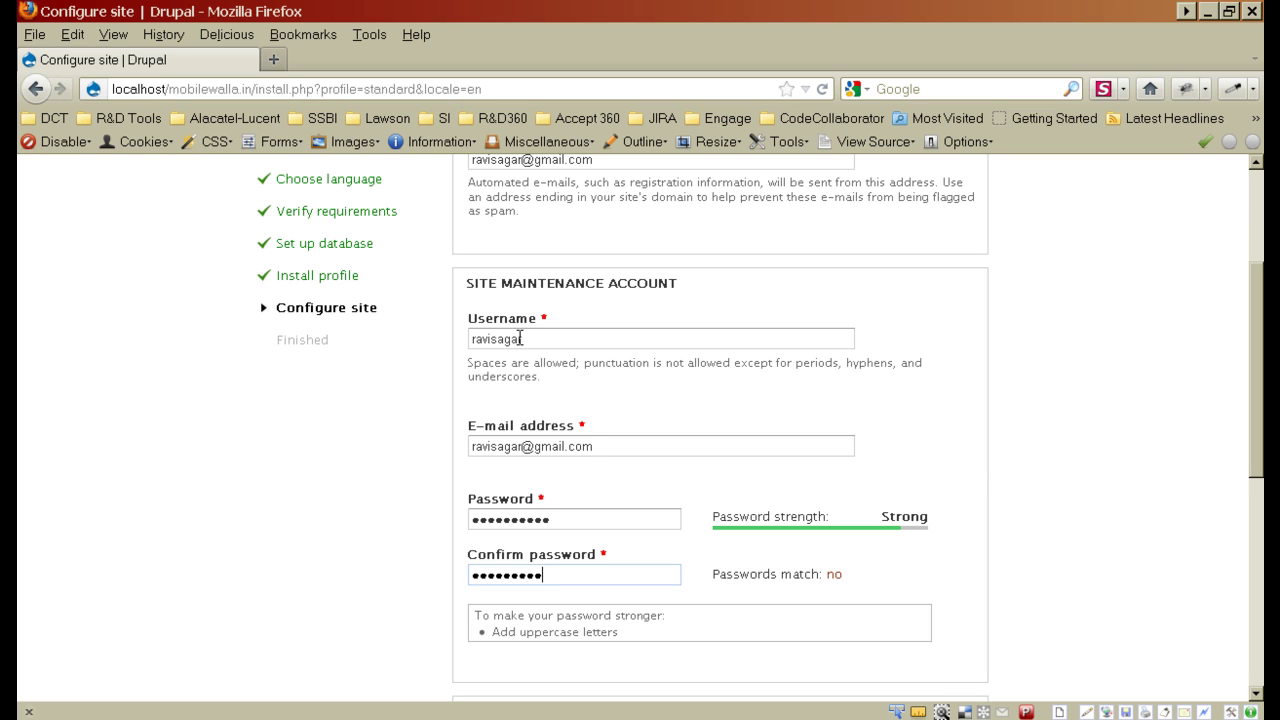
text(•)
Set the default country to India, keeping the Asia/Kolkata time zone and both update notifications.
scroll(629, 380, down, 4)
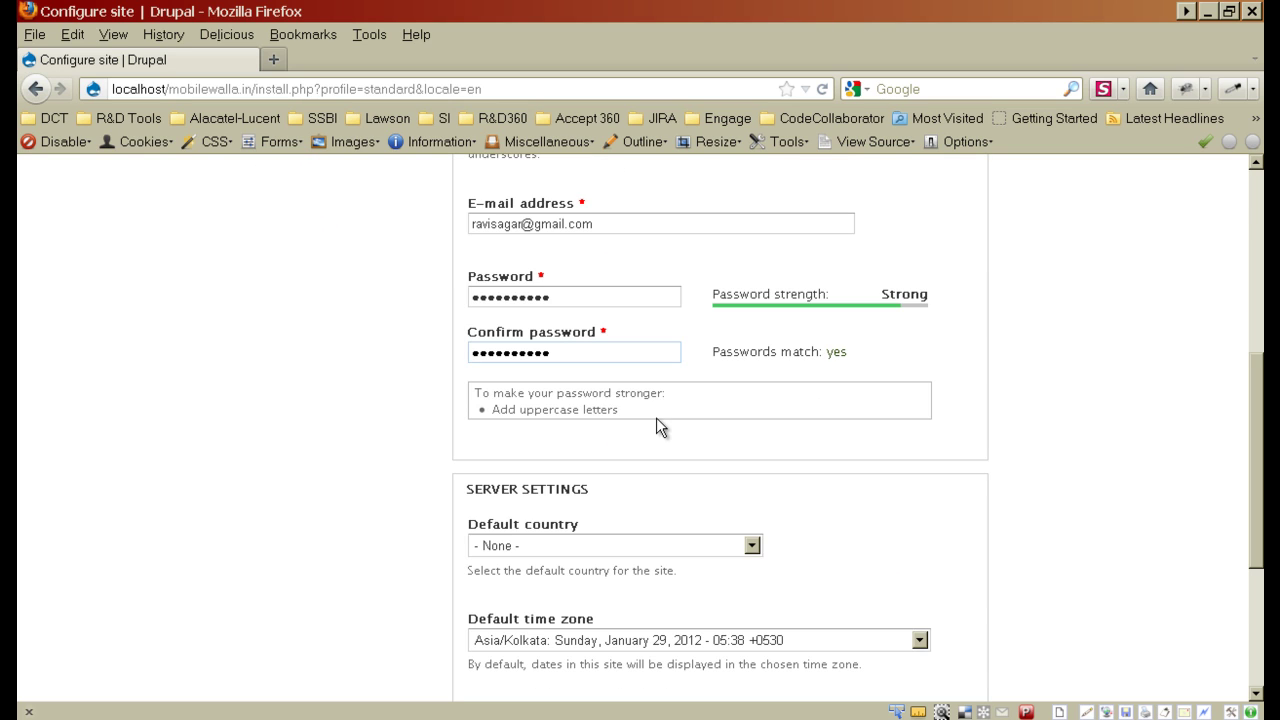
scroll(656, 417, down, 2)
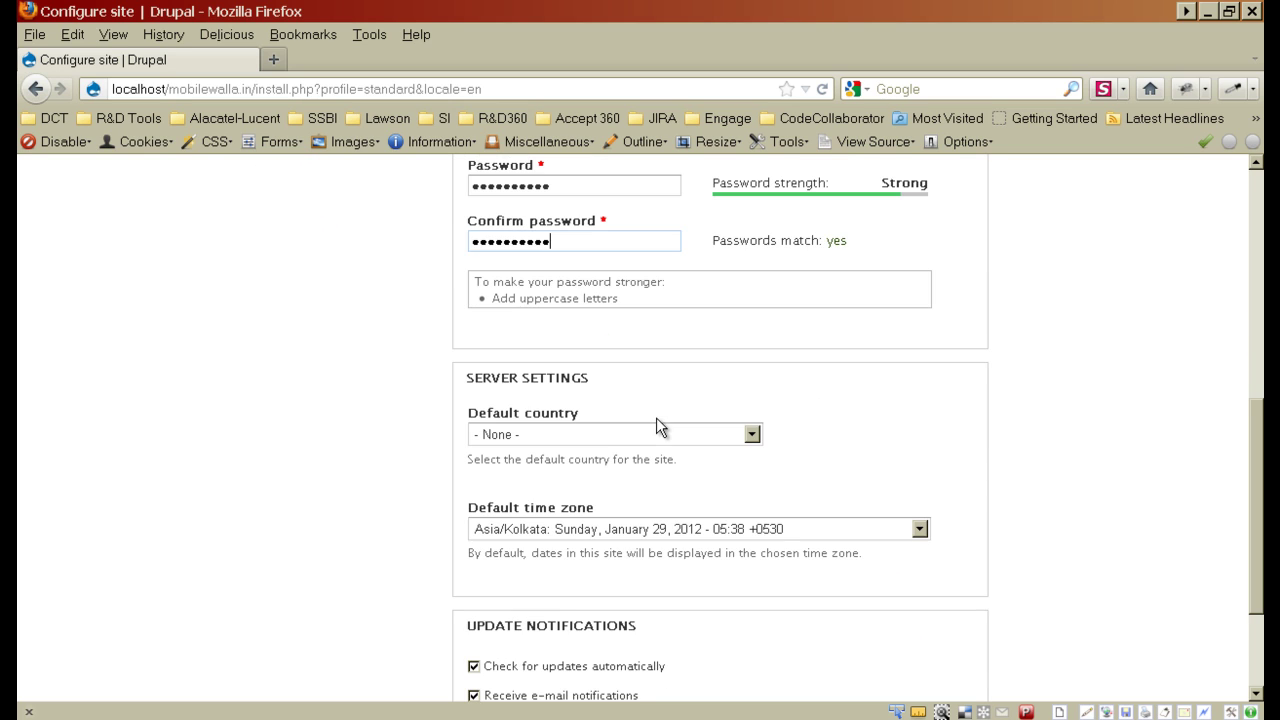
click(556, 435)
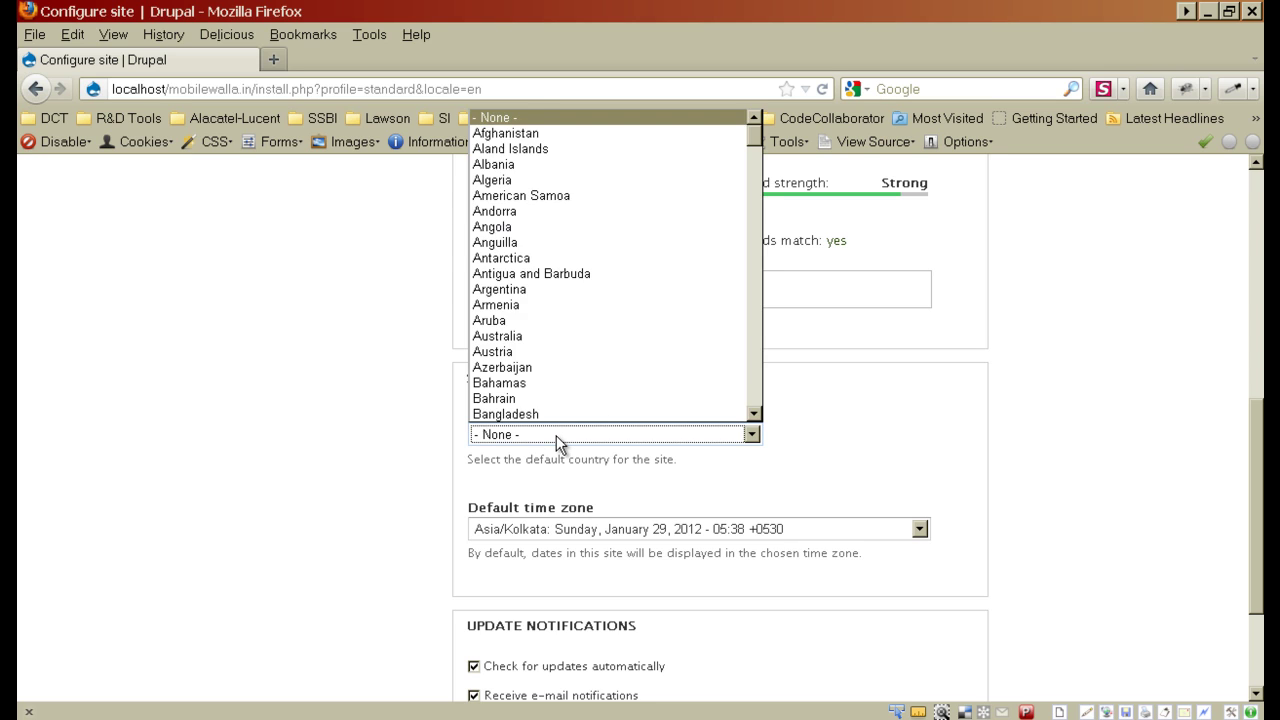
click(556, 435)
text(india)
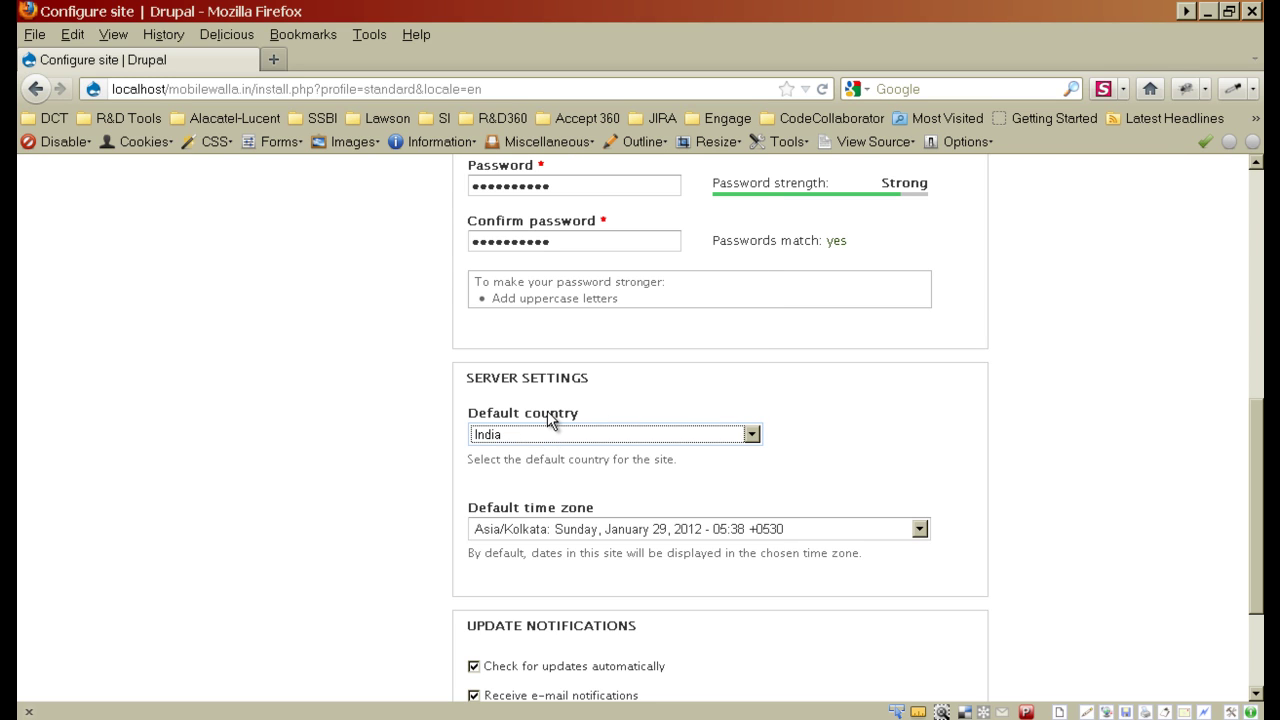
key(Tab)
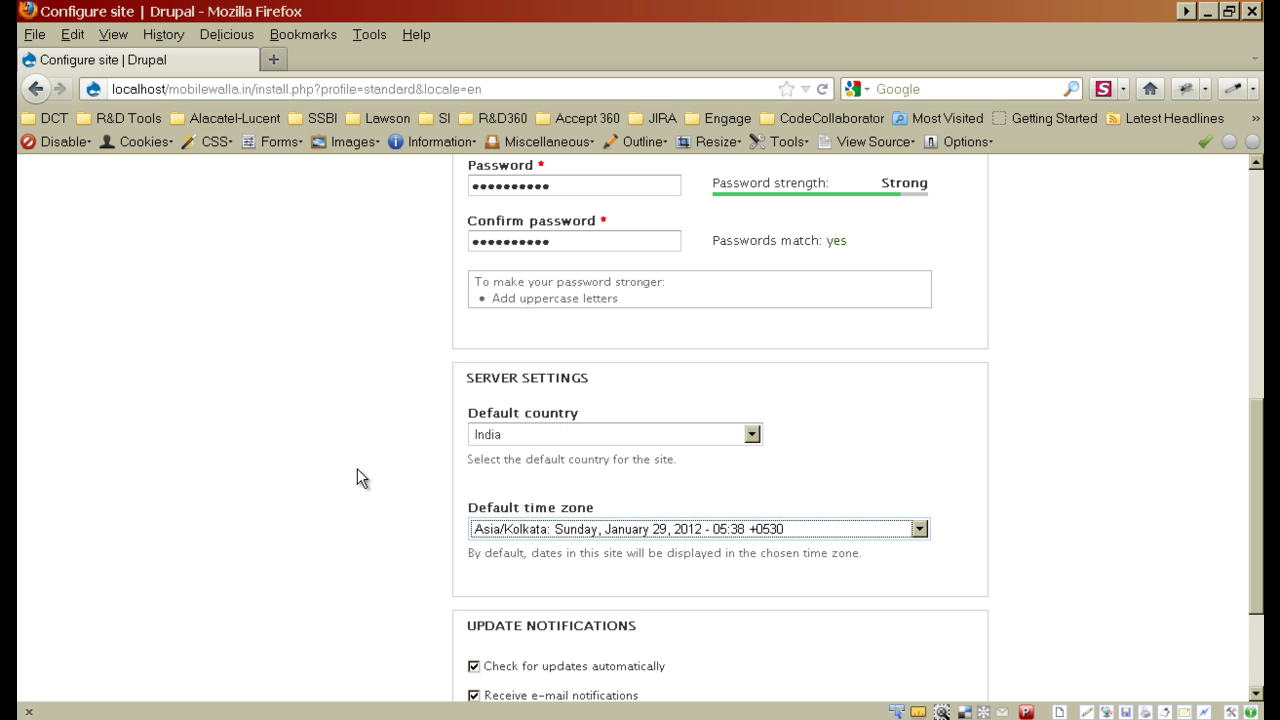
click(320, 475)
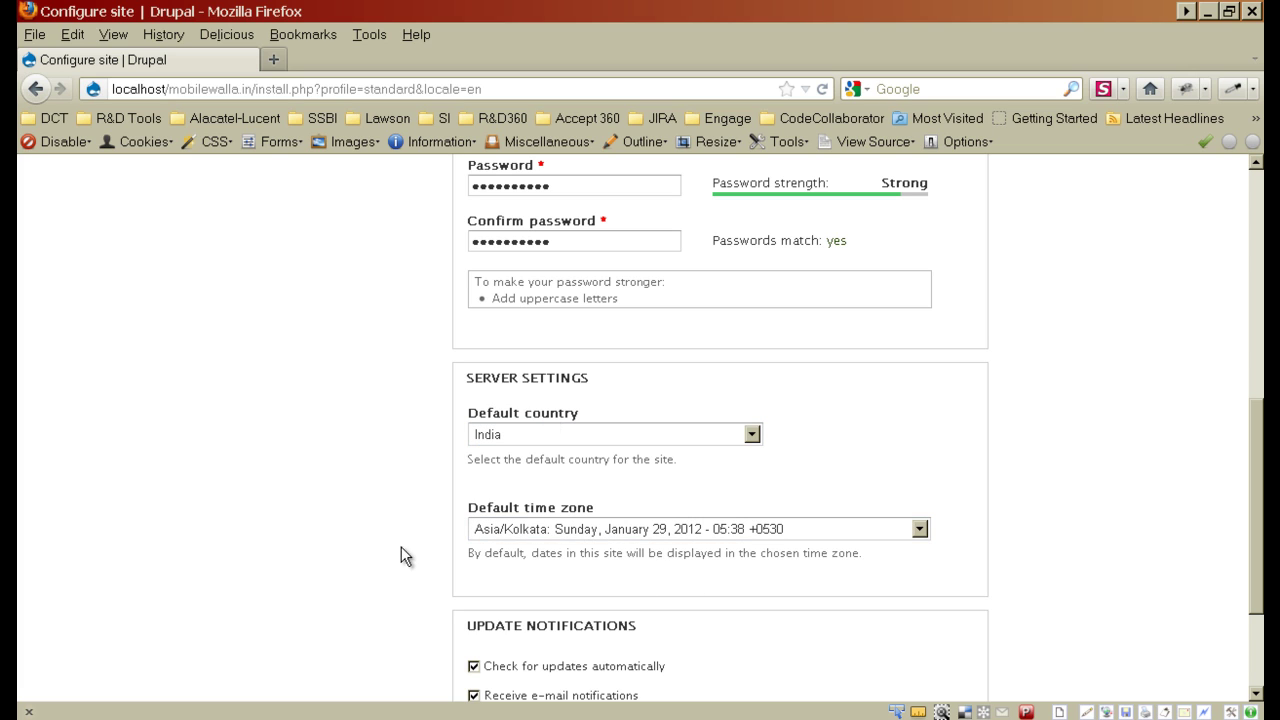
scroll(371, 488, down, 3)
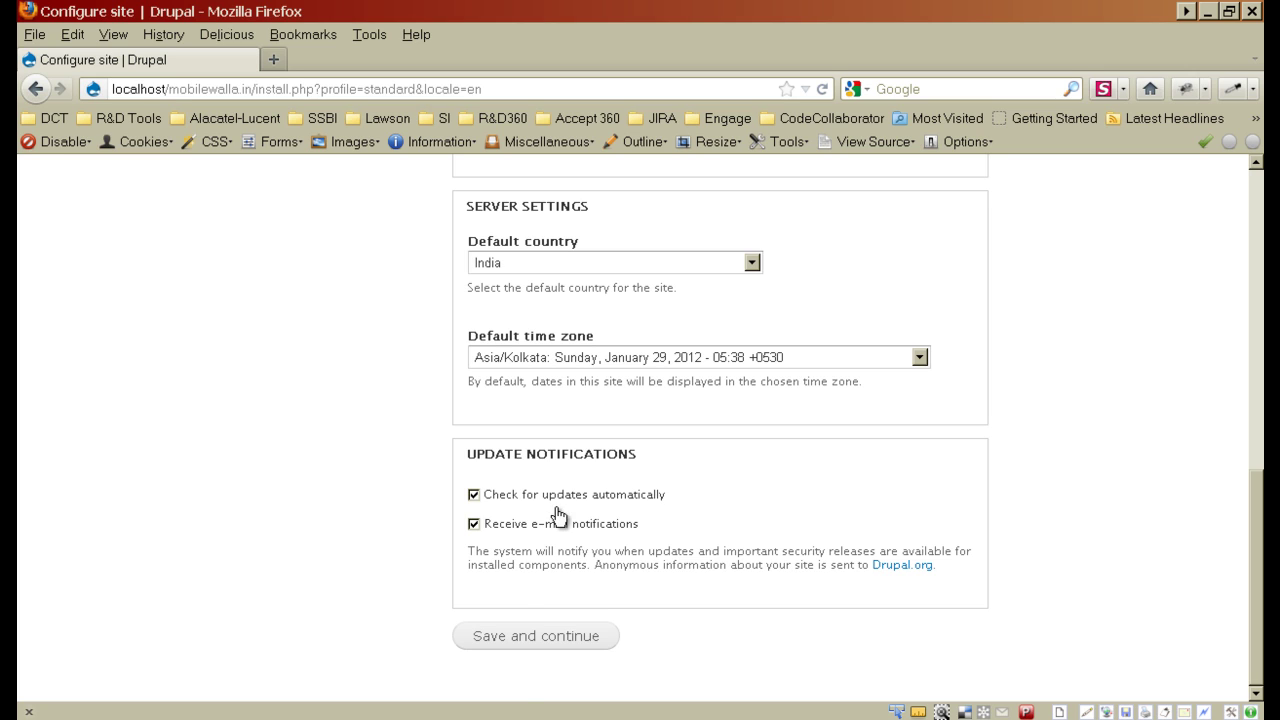
Save the site configuration and let the Drupal installation finish.
click(521, 646)
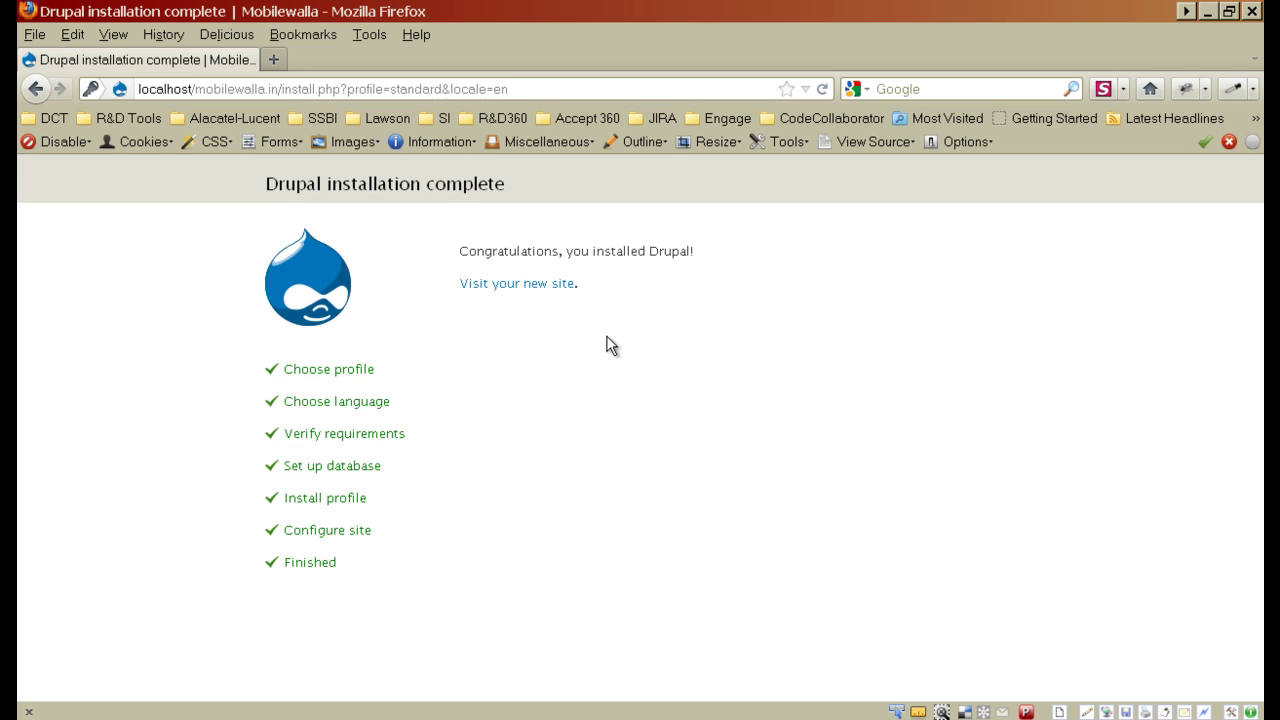
Visit the new Mobilewalla site and highlight 'Mobilewalla' in the welcome heading.
click(522, 291)
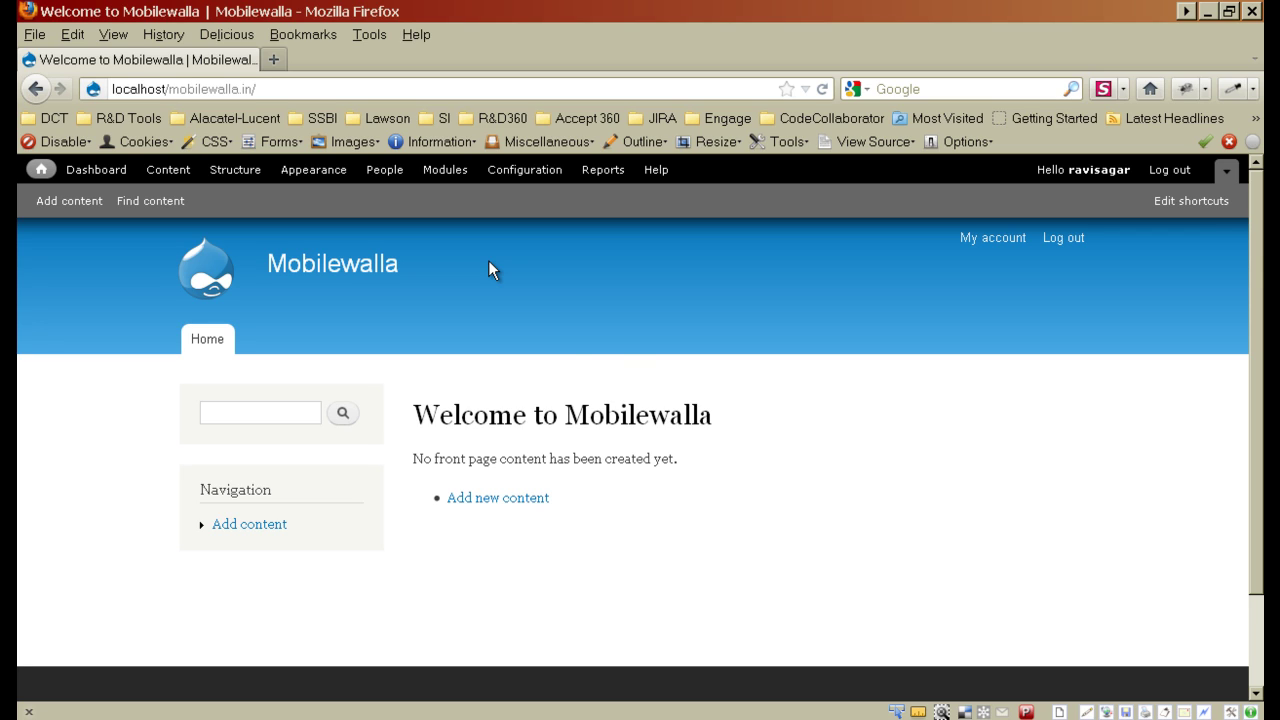
drag(717, 409, 562, 408)
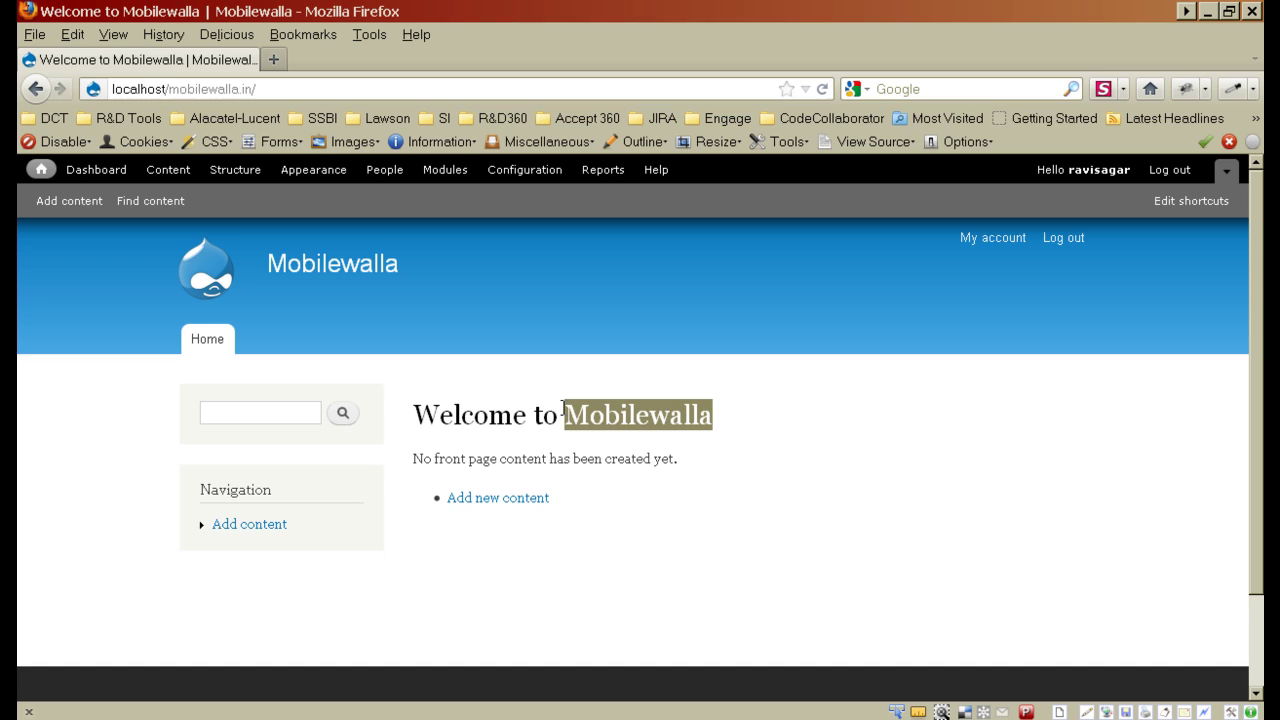